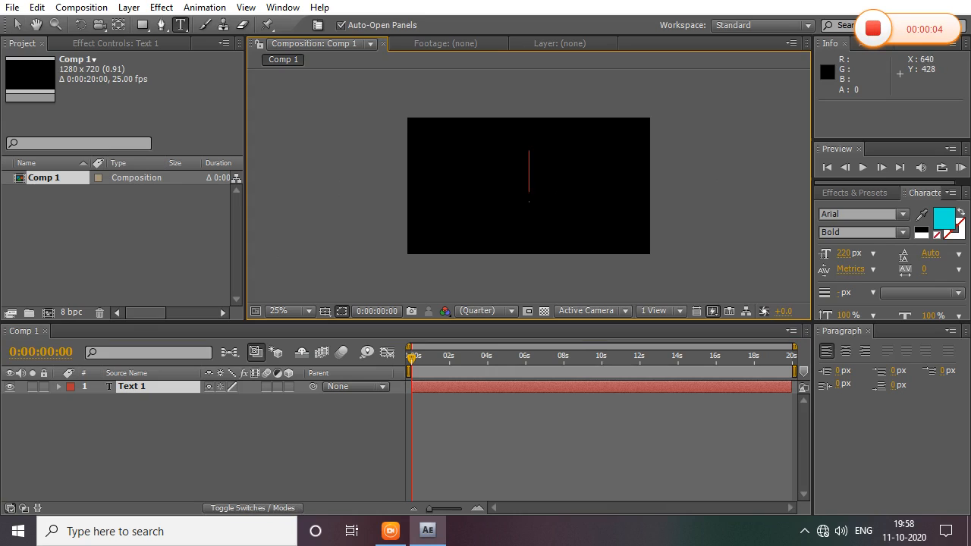
- Enter "MOT" in the new text layer and finish the text entry
text(M)
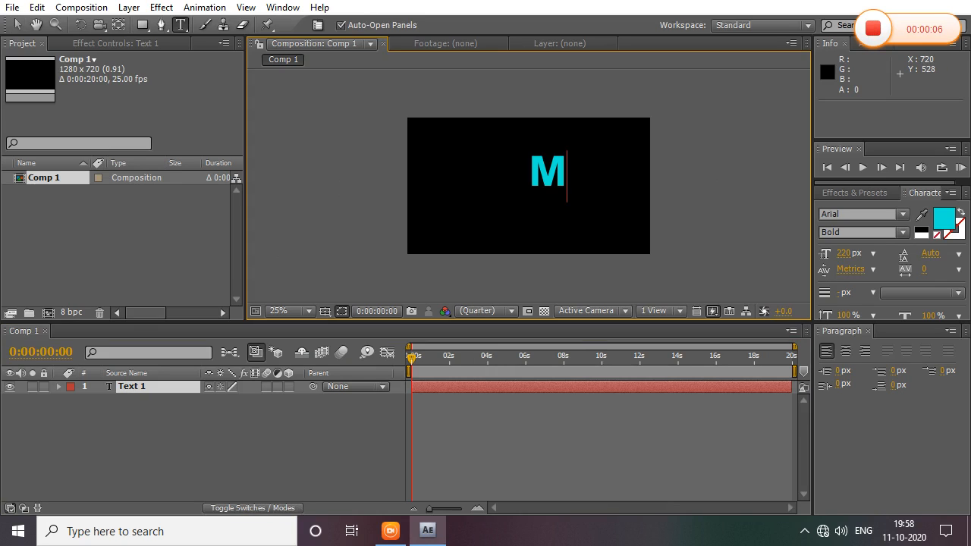
text(O)
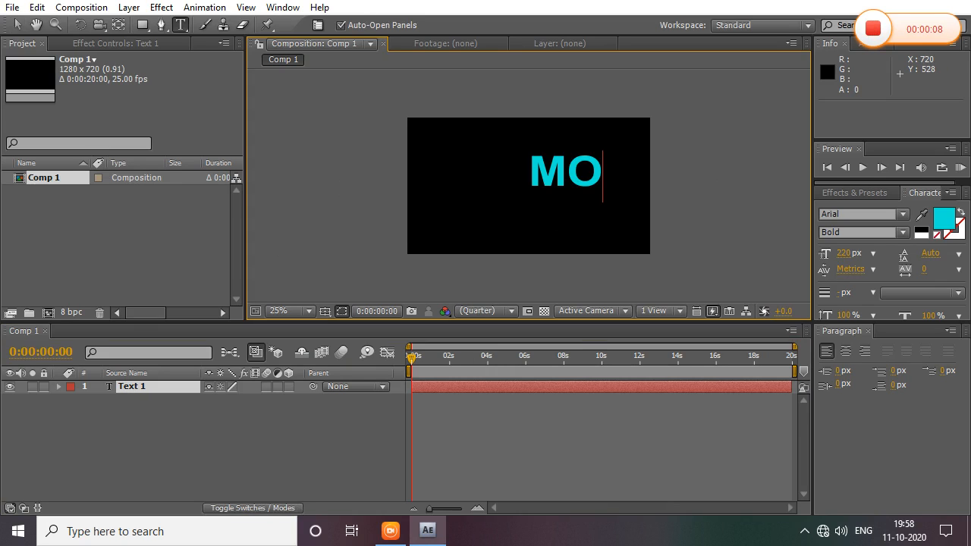
text(T)
click(334, 427)
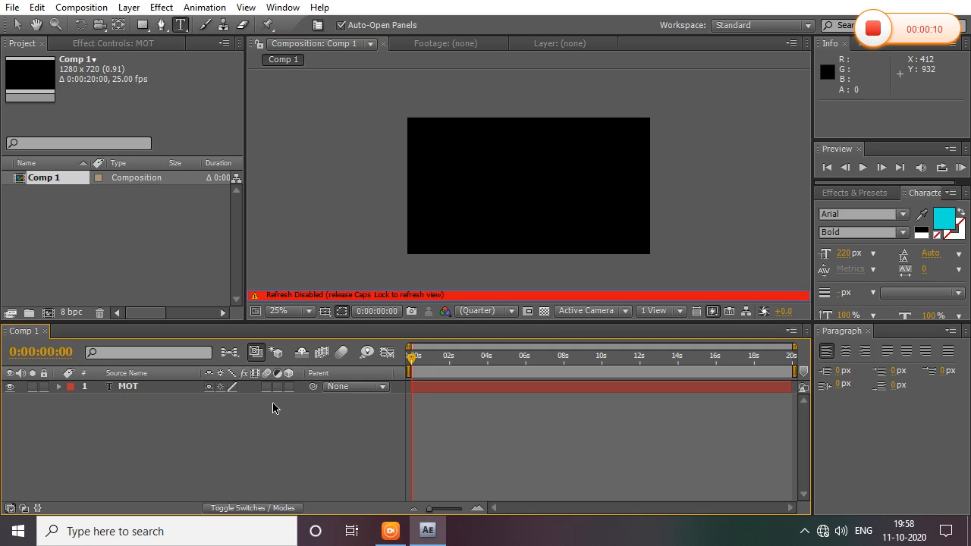
- Move the MOT text to the left half of the composition, at position about 188, 404
click(161, 391)
key(Caps_Lock)
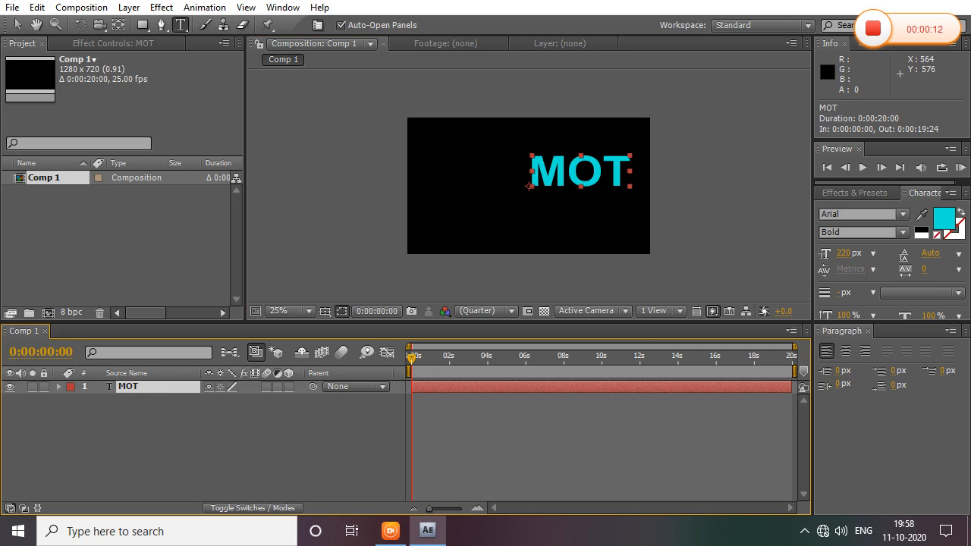
click(17, 26)
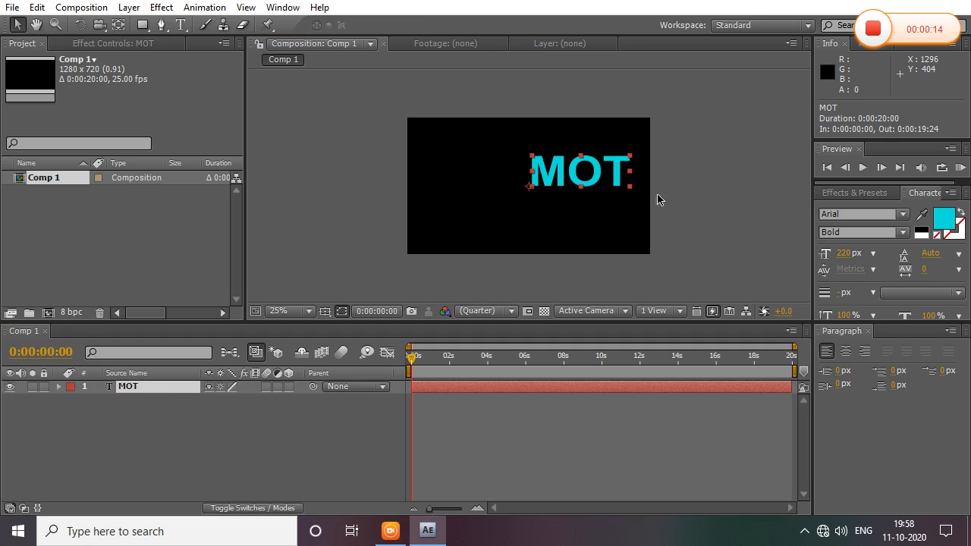
drag(597, 182, 513, 190)
- Add a second text layer to the composition reading "ION"
right_click(307, 430)
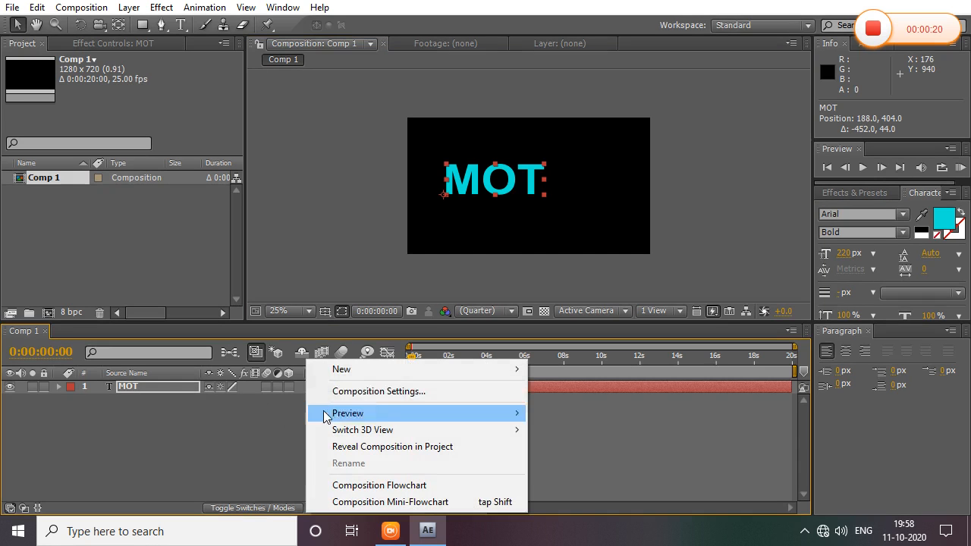
mouse_move(419, 371)
click(590, 403)
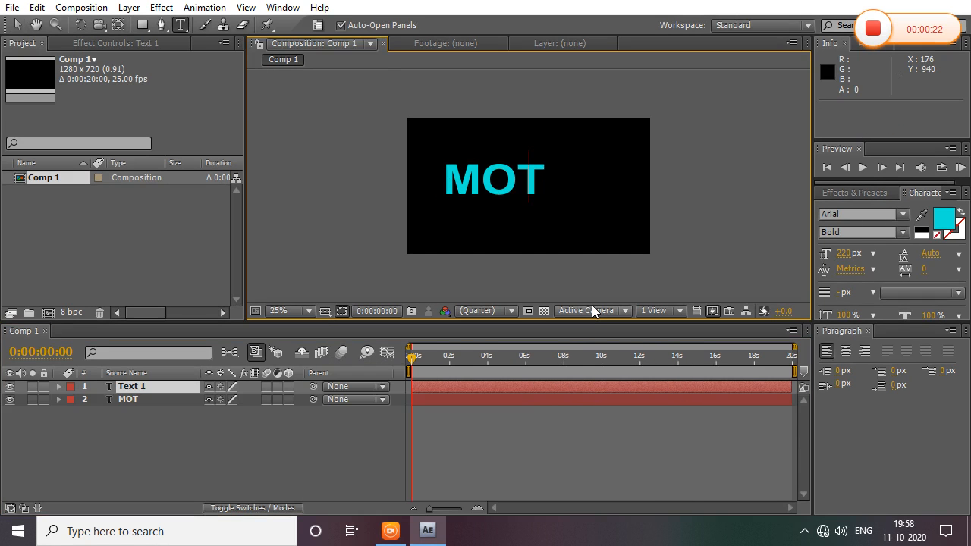
text(i)
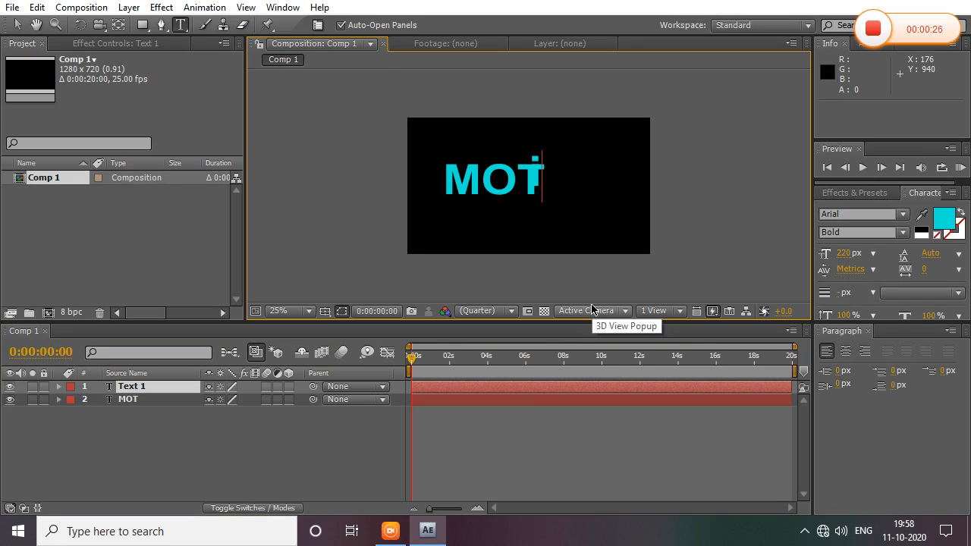
key(BackSpace)
text(tON)
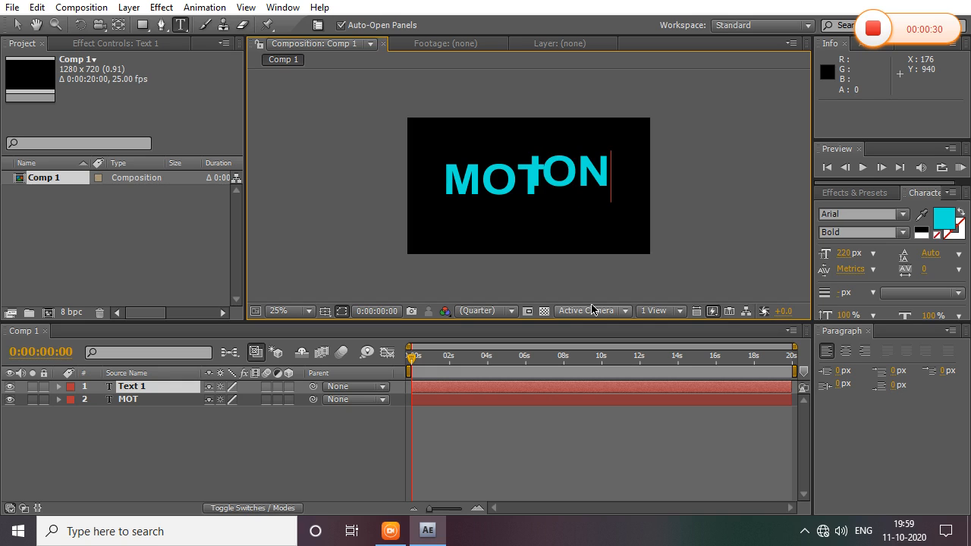
click(357, 444)
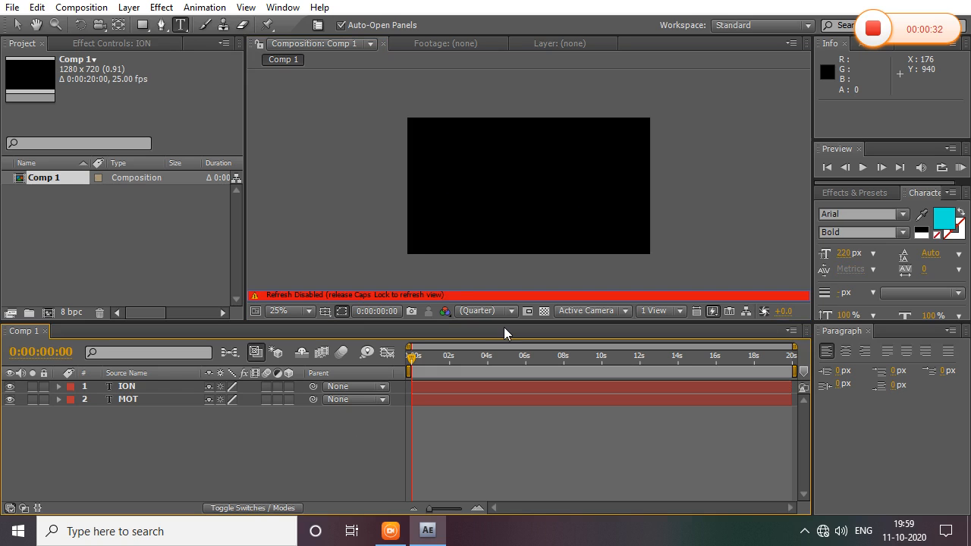
- Nudge the ION text down and right to about 760, 400 beside MOT, and deselect it with the Selection tool active
click(448, 392)
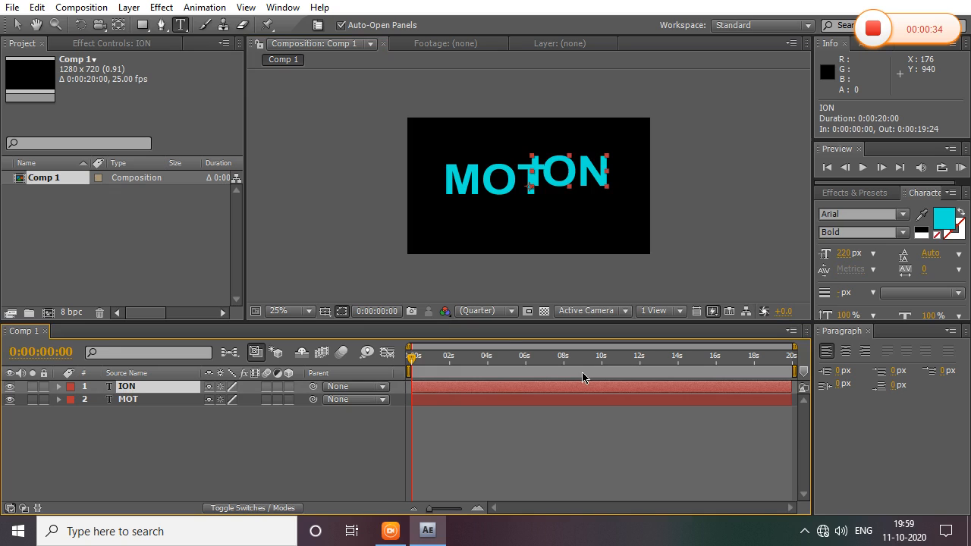
key(shift+Down)
key(shift+Right)
key(shift+Right)
key(shift+Right)
key(shift+Right)
key(shift+Right)
key(shift+Right)
key(shift+Right)
key(shift+Right)
key(shift+Right)
key(shift+Right)
key(shift+Right)
key(shift+Right)
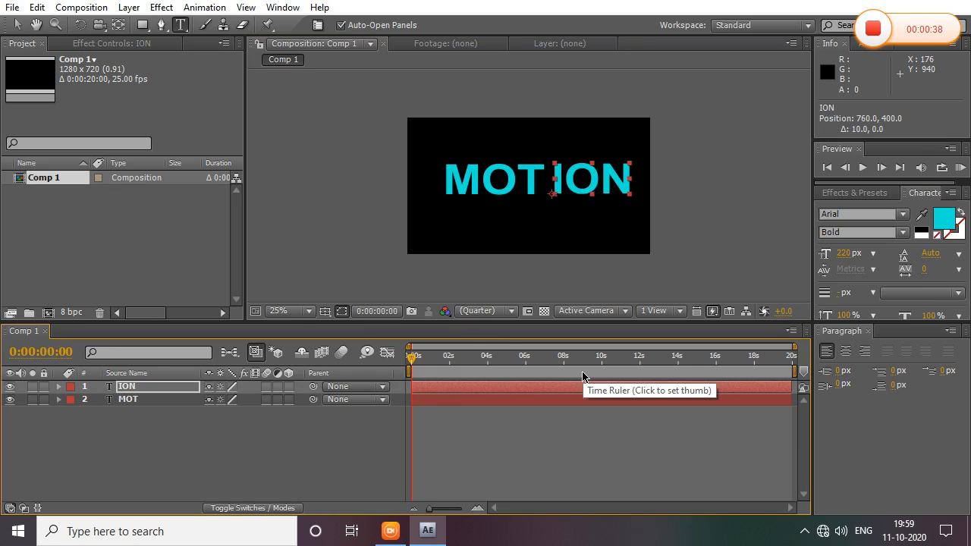
click(717, 243)
key(Escape)
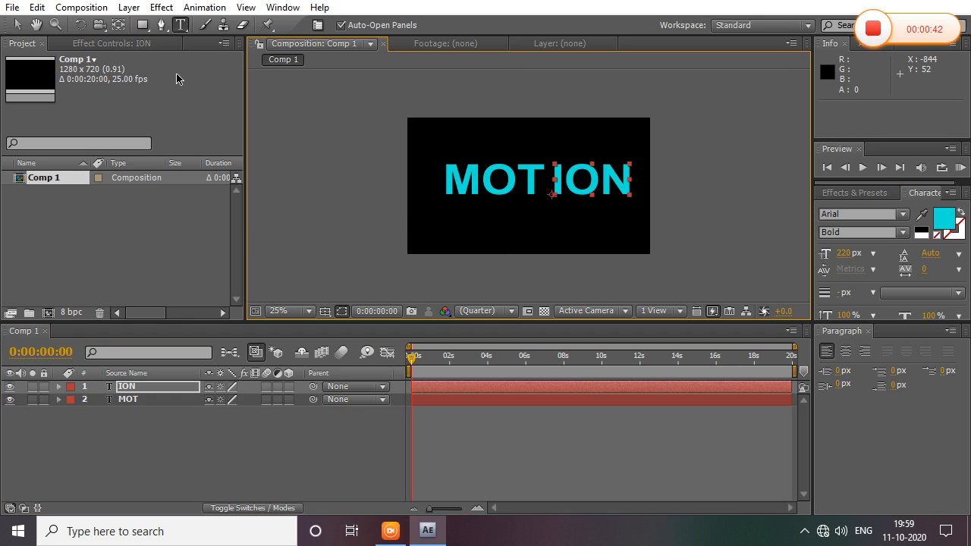
click(17, 25)
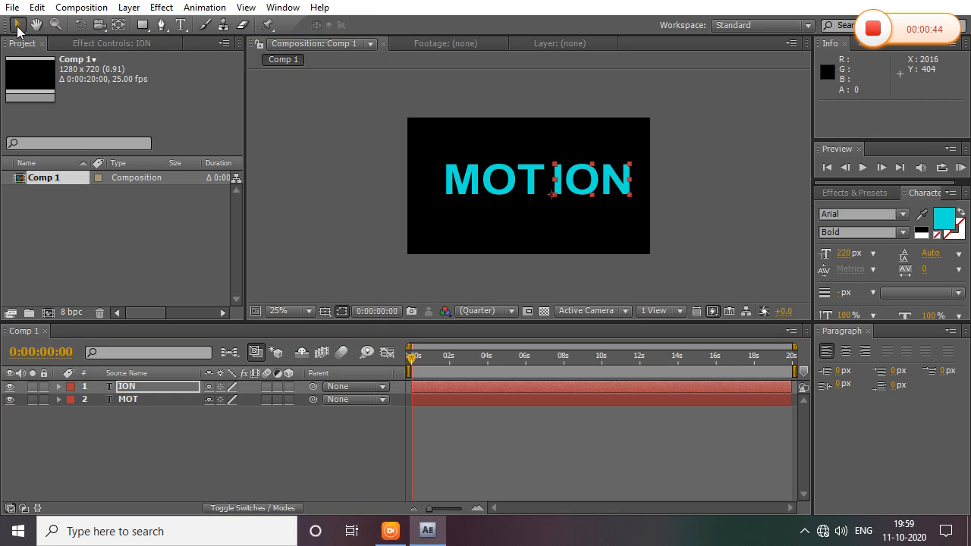
click(717, 260)
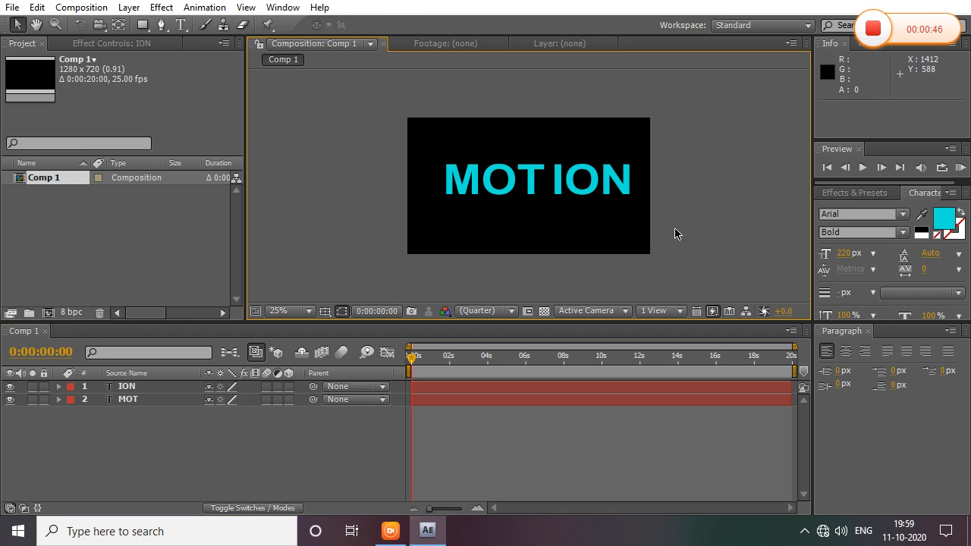
- Select both text layers and move them together about 40 px left and 8 px down to centre the word
click(529, 387)
shift+click(530, 400)
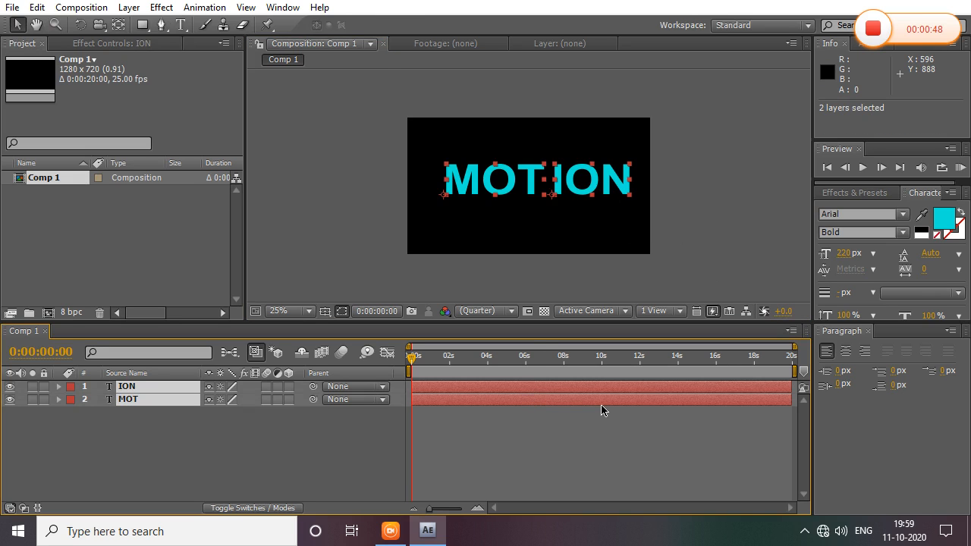
key(shift+Left)
key(shift+Left)
key(shift+Left)
key(shift+Left)
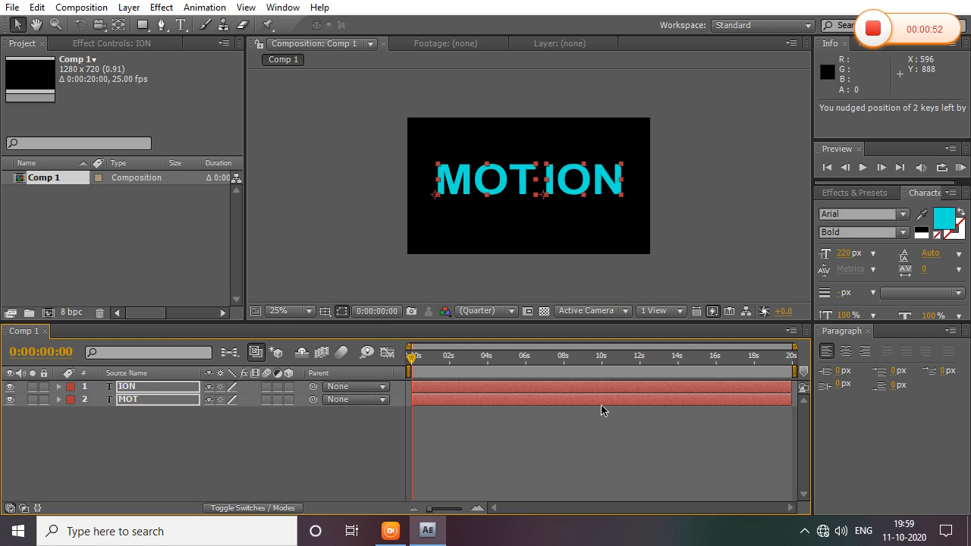
key(shift+Down)
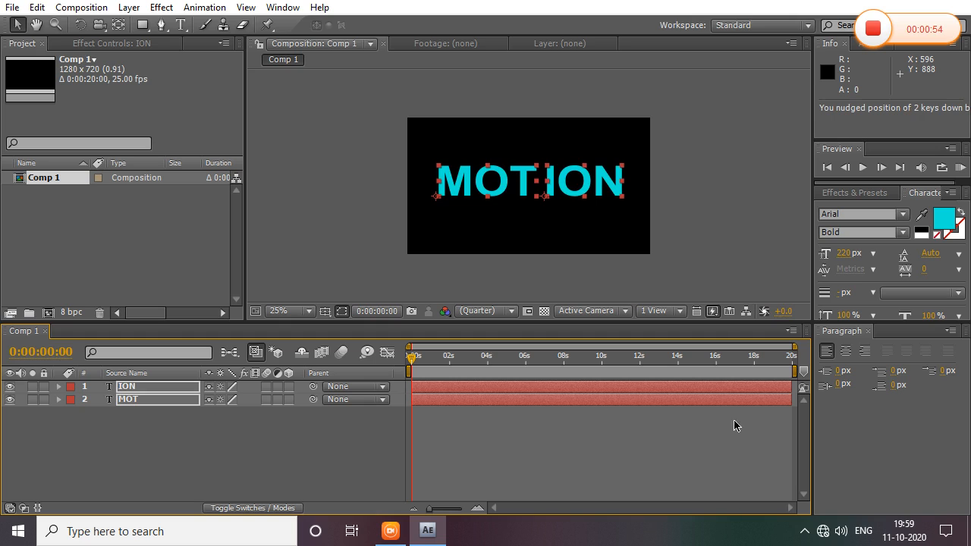
click(646, 433)
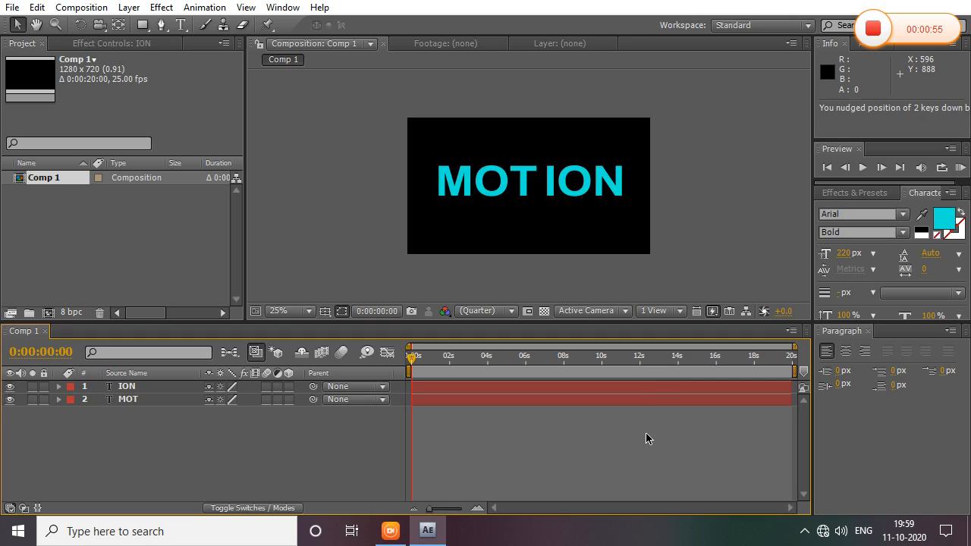
- Nudge the ION text left to 700, 412 to close the gap after MOT
click(646, 388)
key(Left)
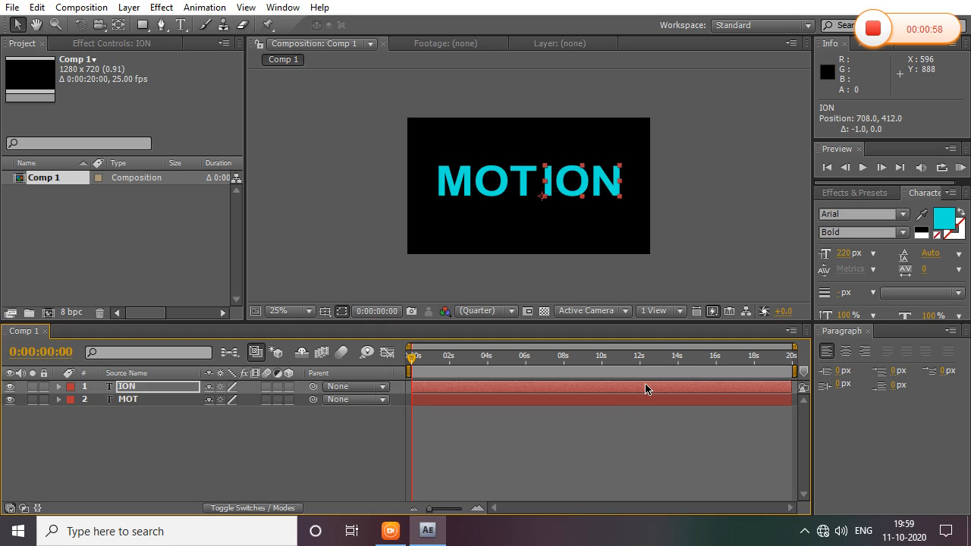
click(582, 479)
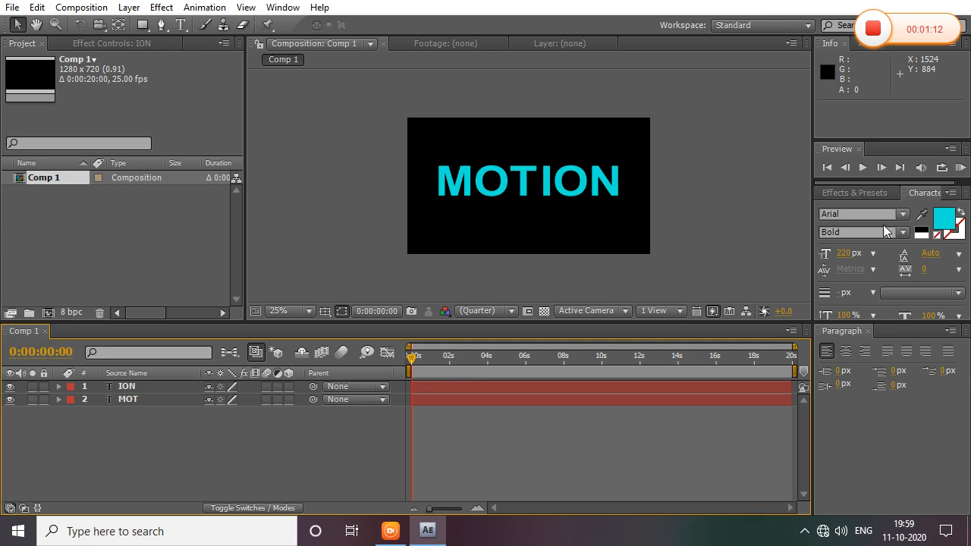
- Turn both the ION and MOT text layers into 3D layers
click(503, 191)
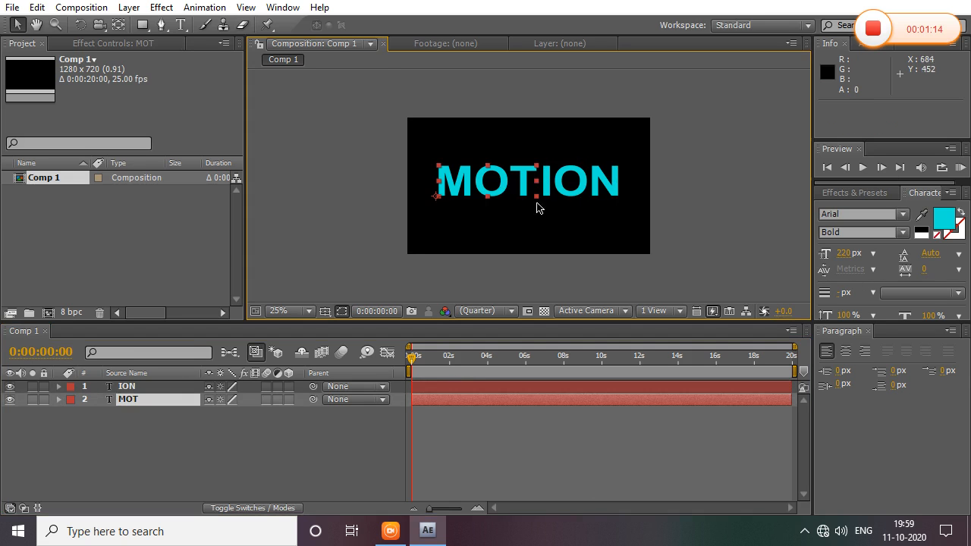
click(161, 389)
right_click(177, 387)
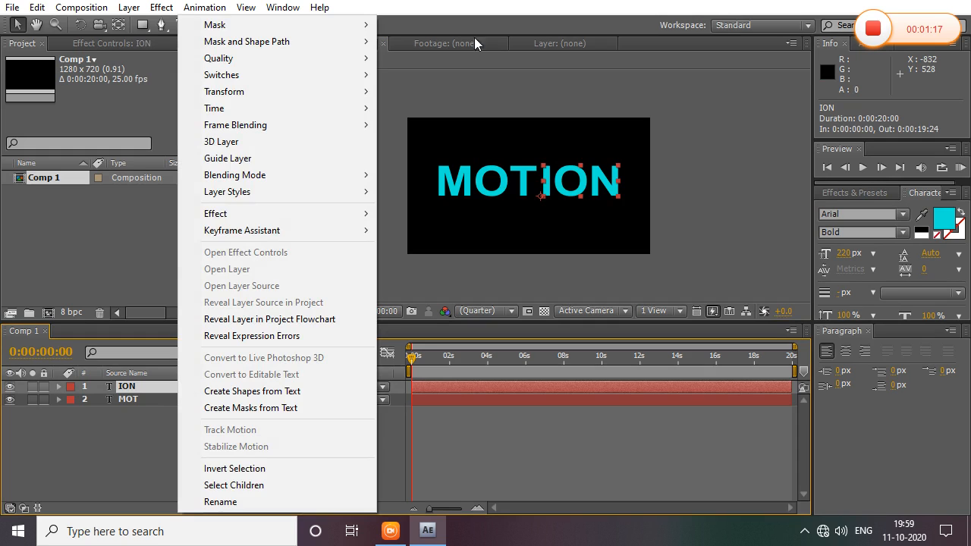
click(292, 142)
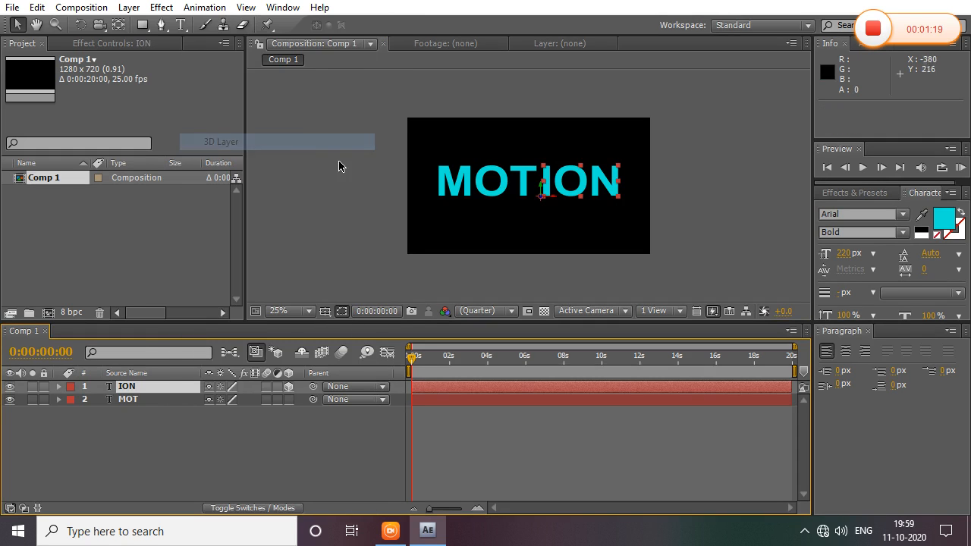
click(149, 401)
right_click(150, 401)
click(189, 143)
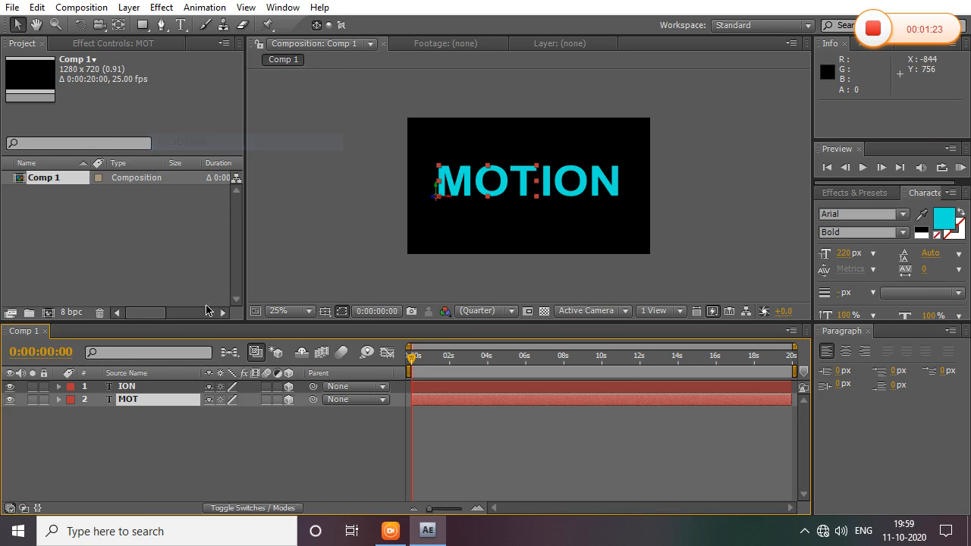
- Set the ION layer's X orientation to 328° in its transform properties, then collapse the layer
click(83, 388)
click(58, 387)
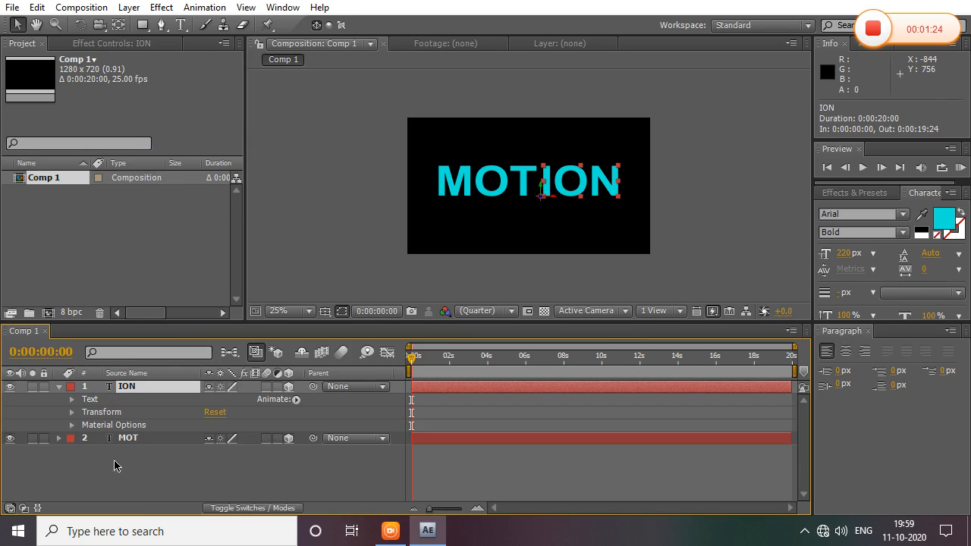
click(72, 413)
scroll(147, 425, down, 2)
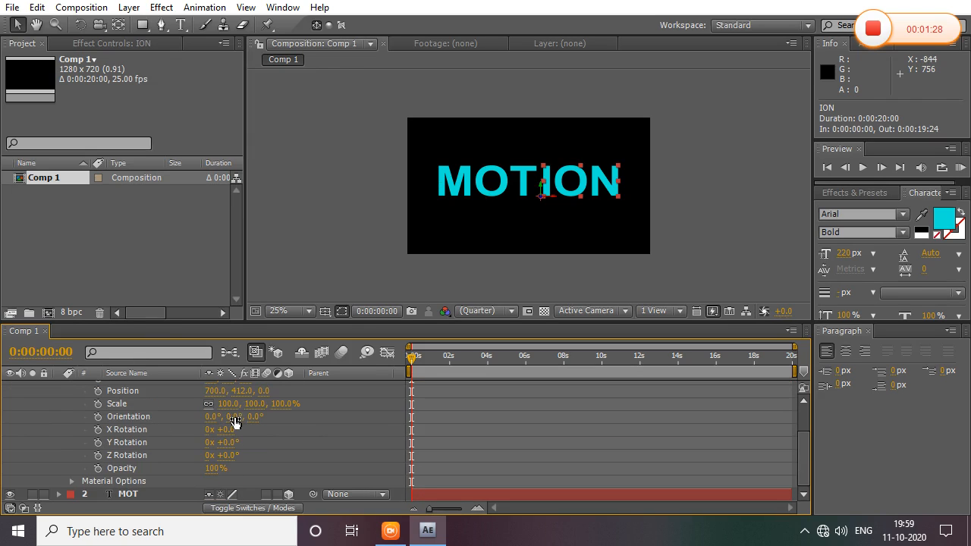
drag(235, 419, 176, 411)
key(ctrl+z)
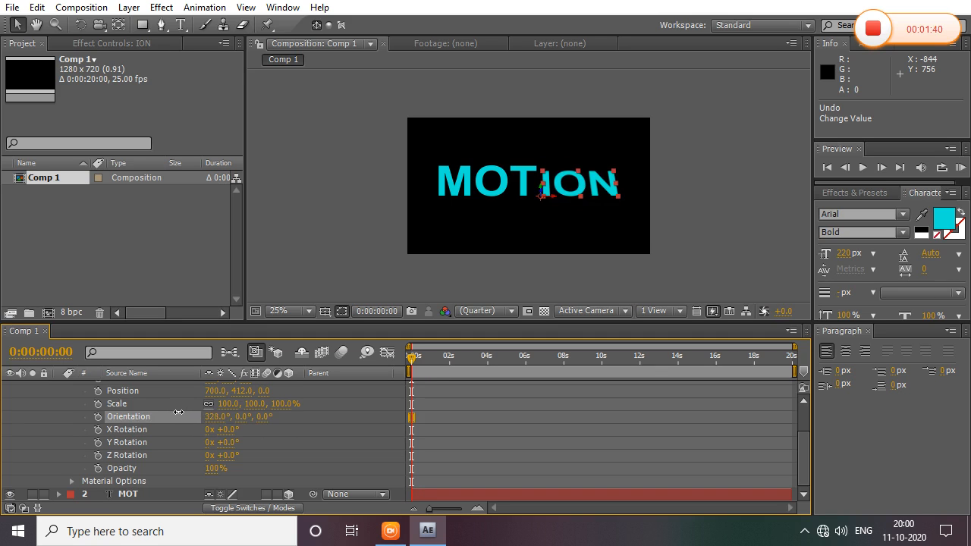
click(213, 417)
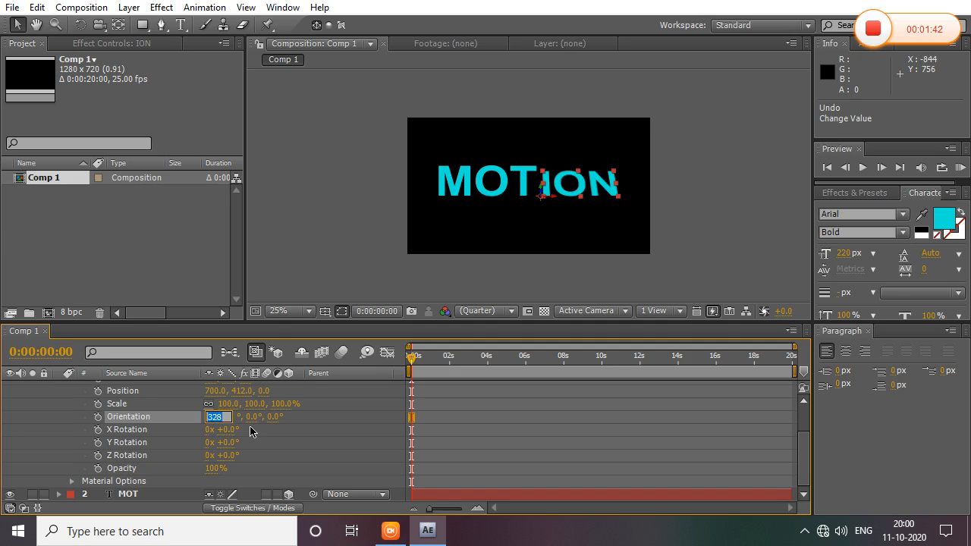
click(340, 416)
scroll(148, 401, up, 3)
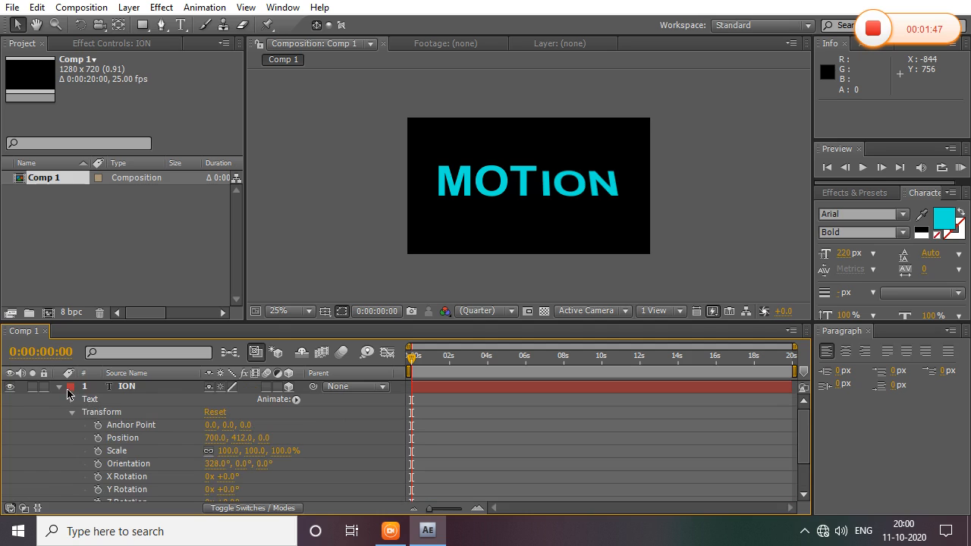
click(59, 387)
- Set the MOT layer's X orientation to 328° to match ION and collapse its properties
click(65, 401)
click(59, 400)
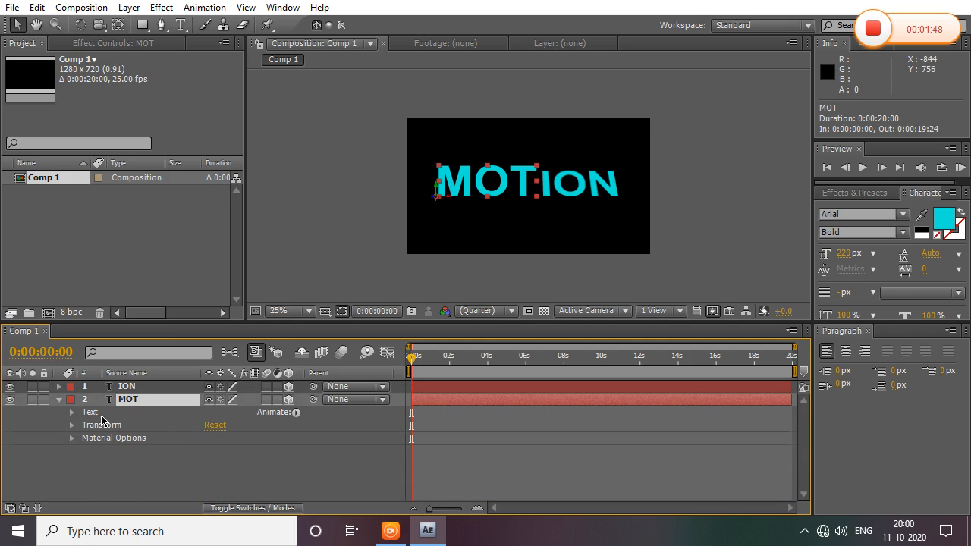
click(72, 427)
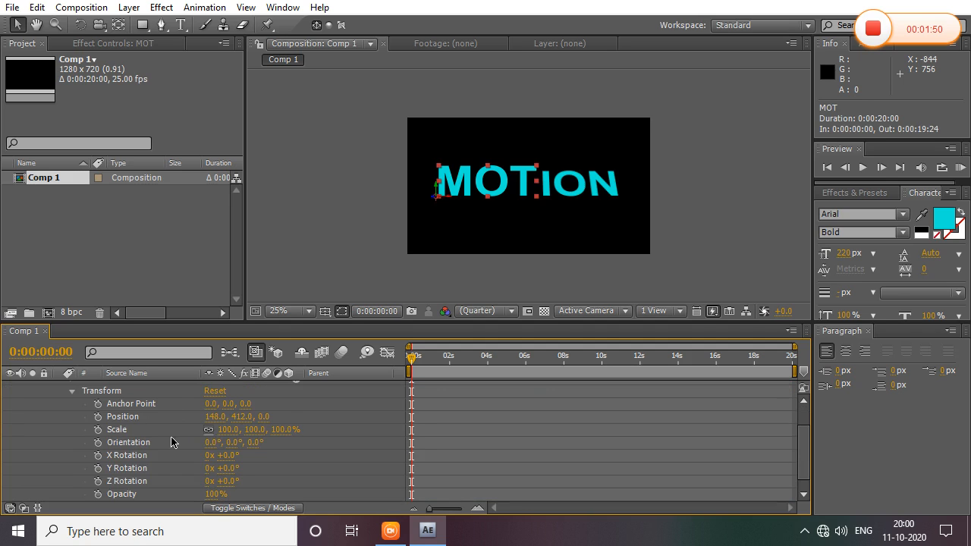
click(212, 445)
click(332, 444)
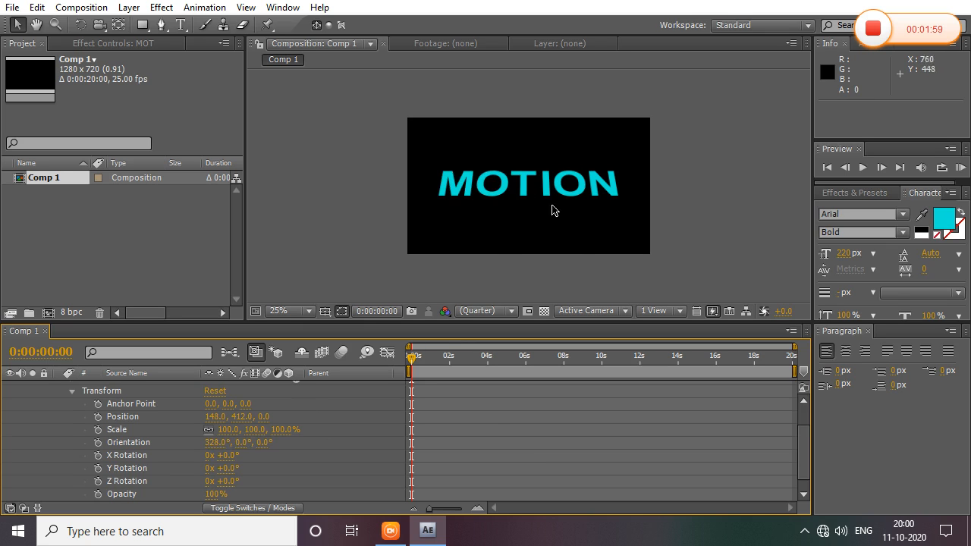
scroll(300, 434, up, 2)
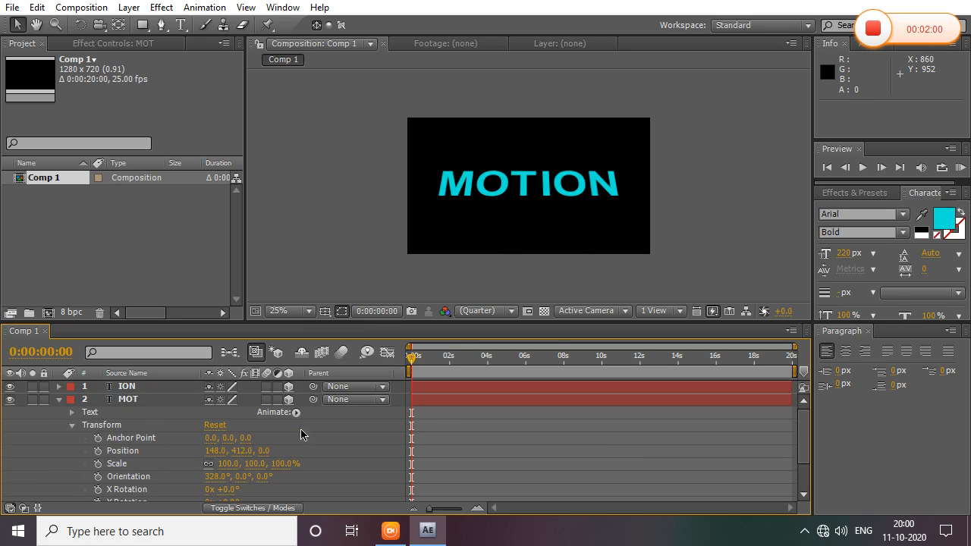
click(59, 400)
- Nudge the ION and MOT text layers together slightly right and up to centre the word in the frame
click(481, 389)
shift+click(479, 399)
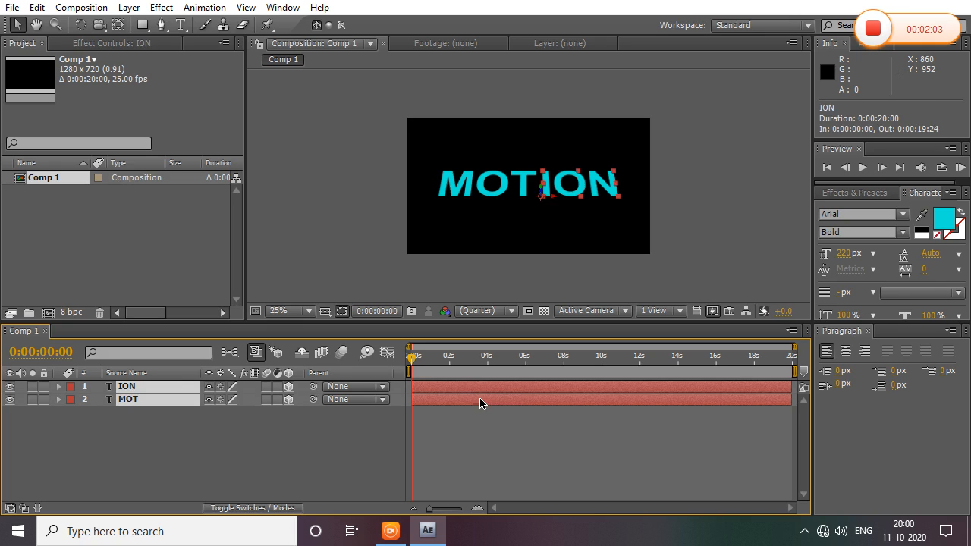
key(shift+Right)
key(shift+Right)
key(shift+Right)
key(shift+Right)
key(shift+Right)
key(shift+Right)
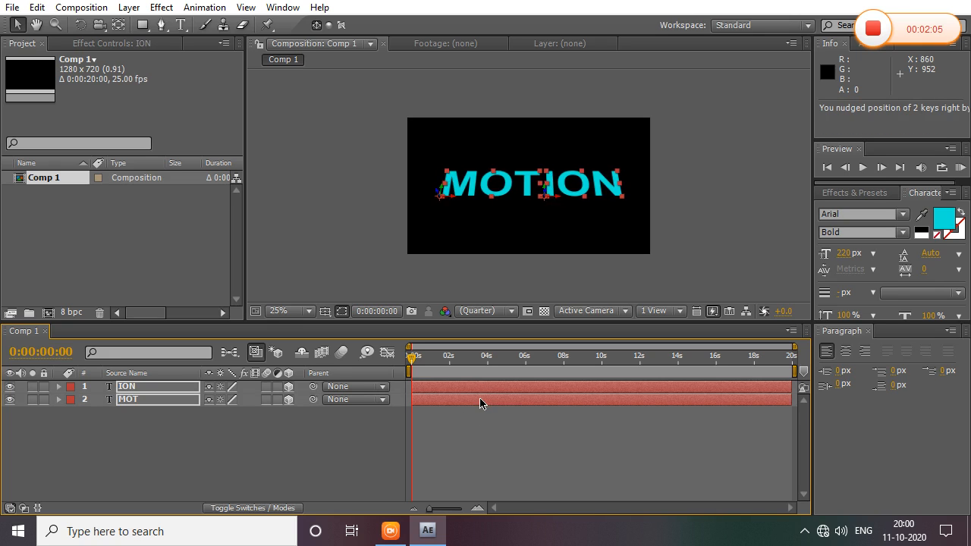
key(shift+Up)
key(shift+Up)
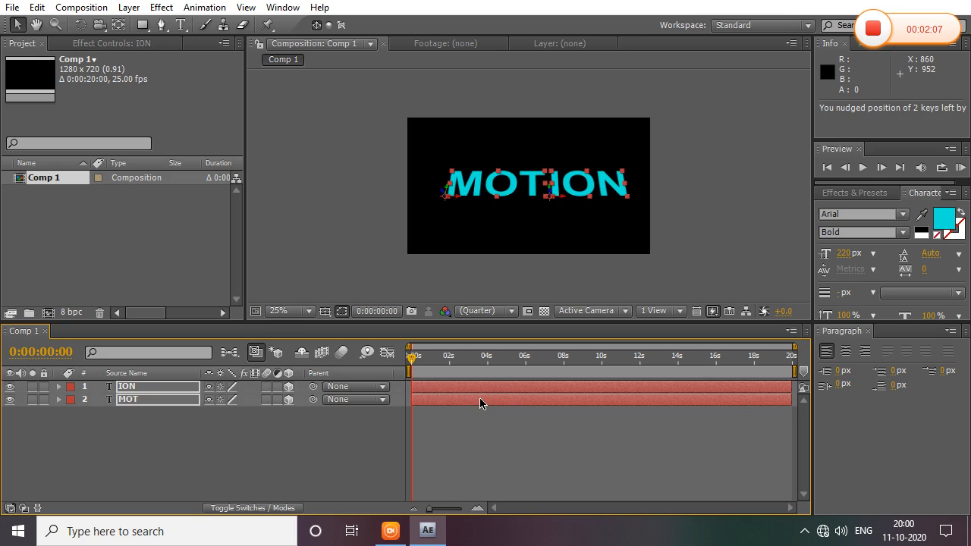
key(shift+Left)
key(shift+Left)
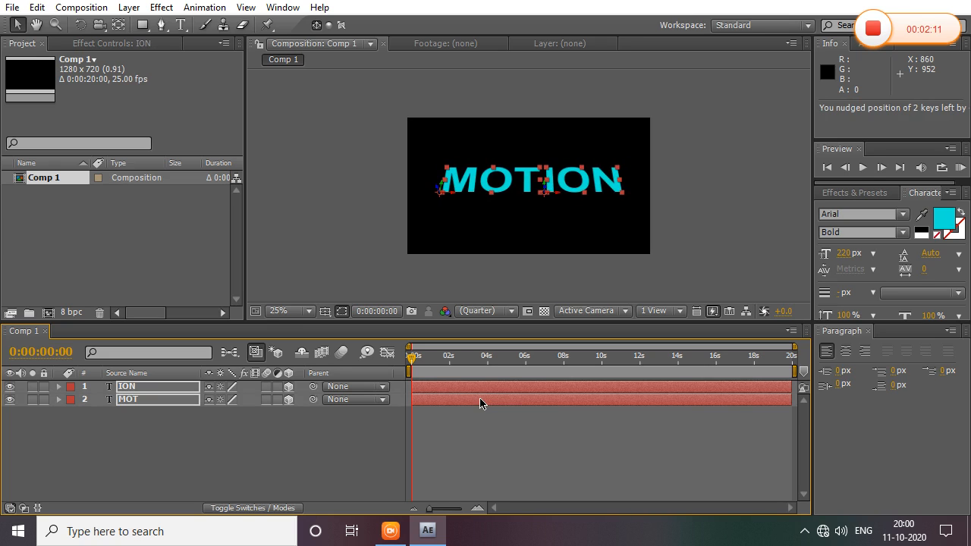
key(shift+Right)
key(shift+Down)
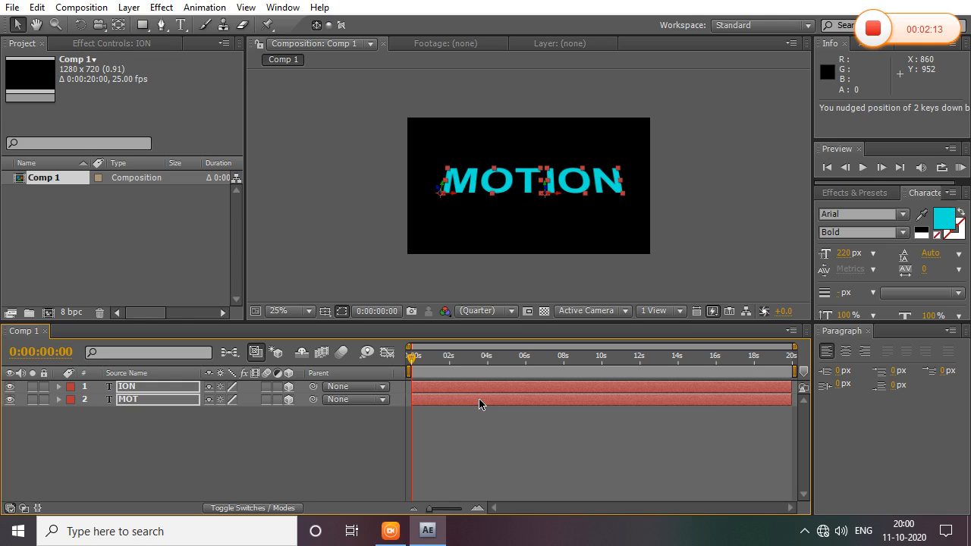
click(367, 468)
- Apply the Cinders background animation preset to the MOT text layer
click(157, 387)
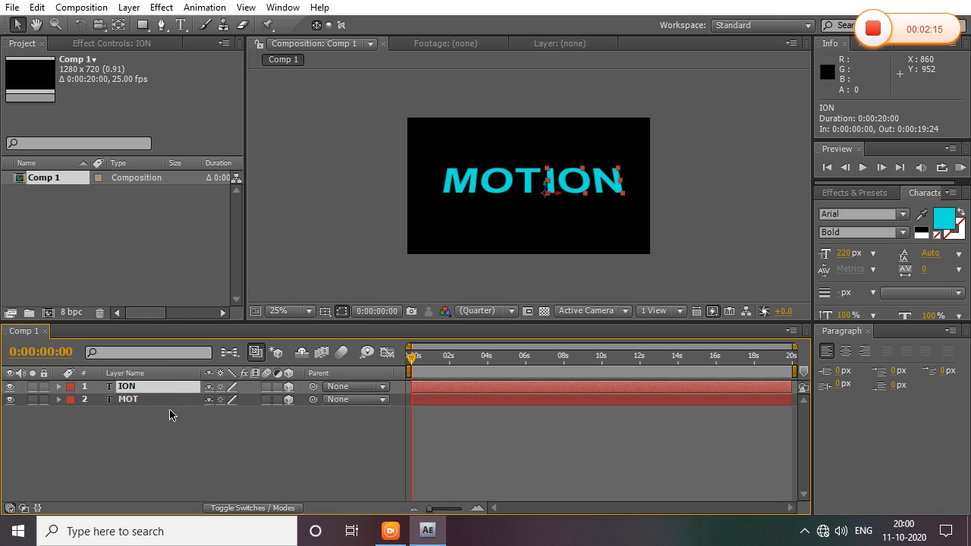
click(170, 403)
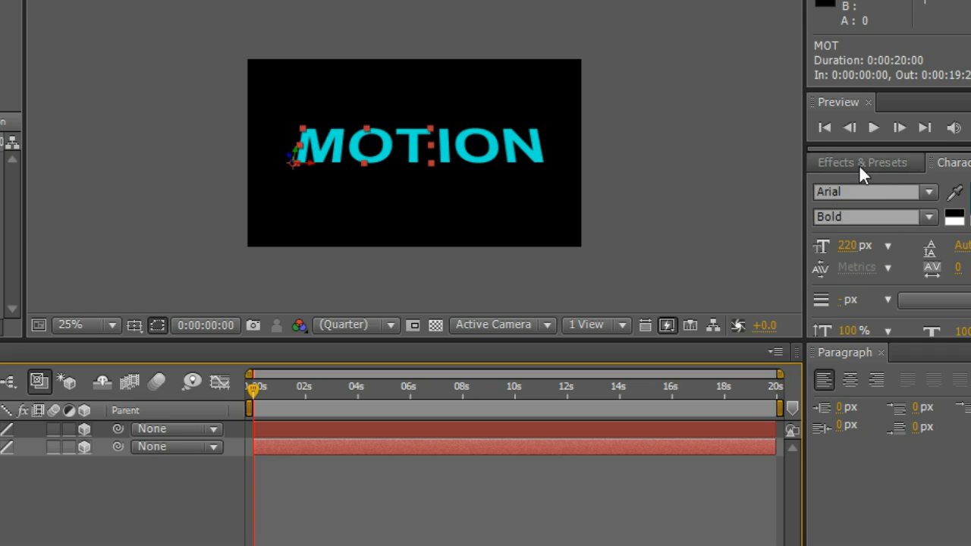
click(851, 193)
click(816, 208)
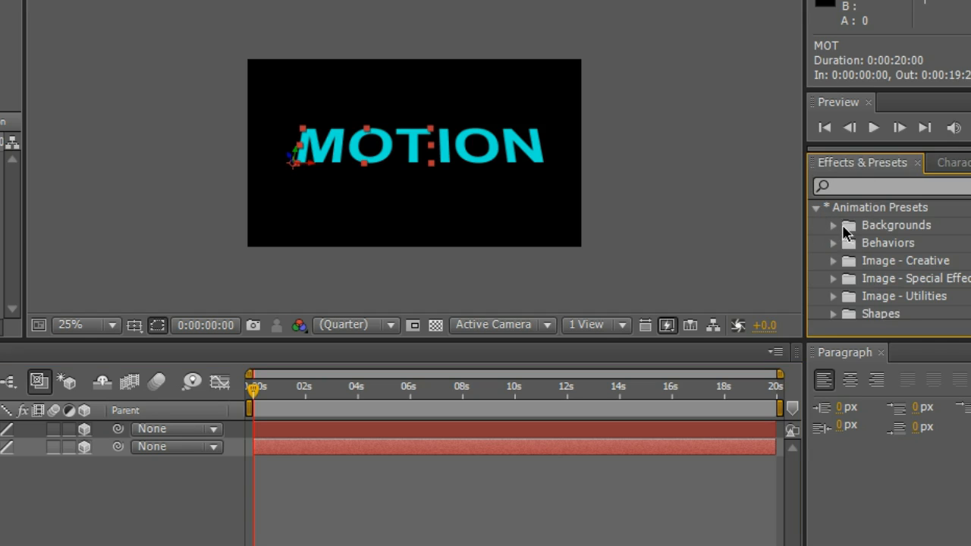
click(833, 226)
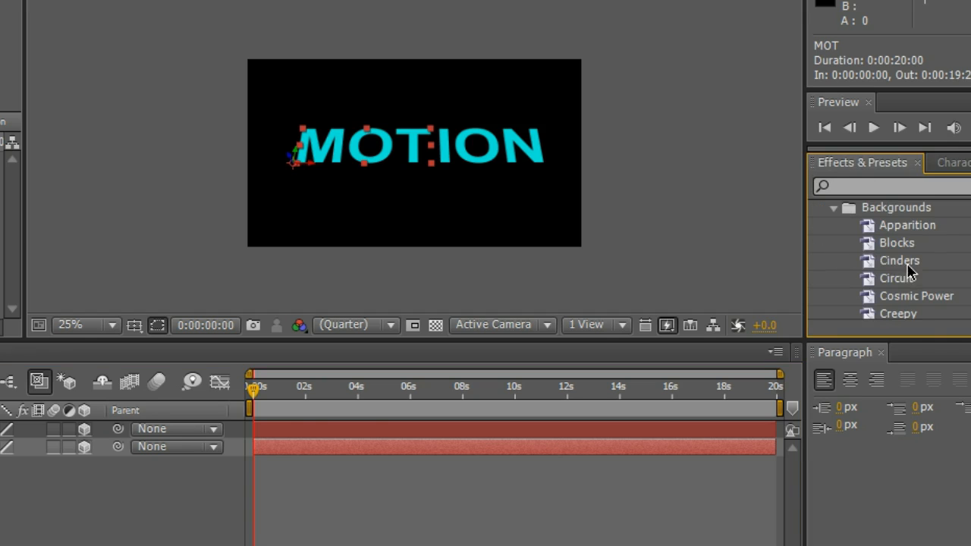
drag(910, 276, 505, 190)
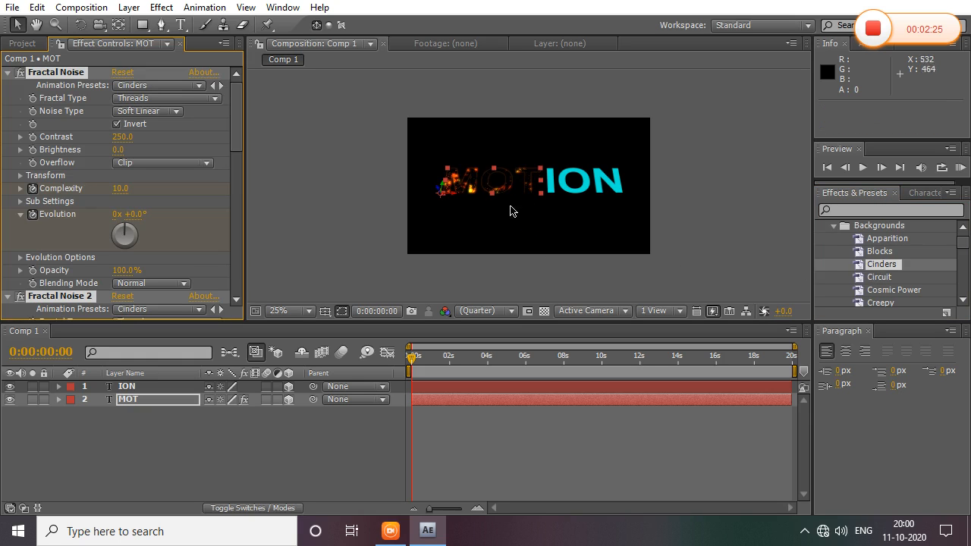
- Change the Tritone midtones colour of the MOT layer to bright cyan
drag(236, 140, 239, 242)
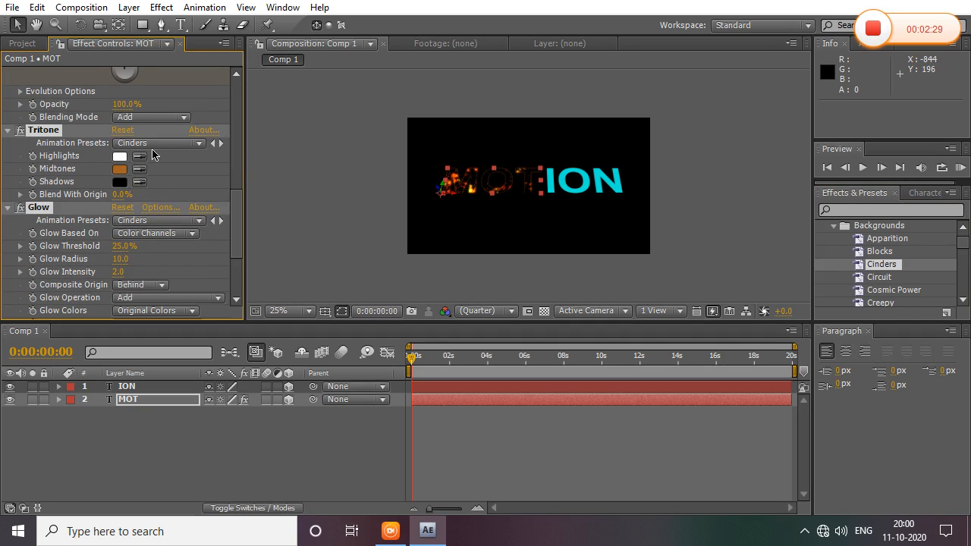
click(119, 169)
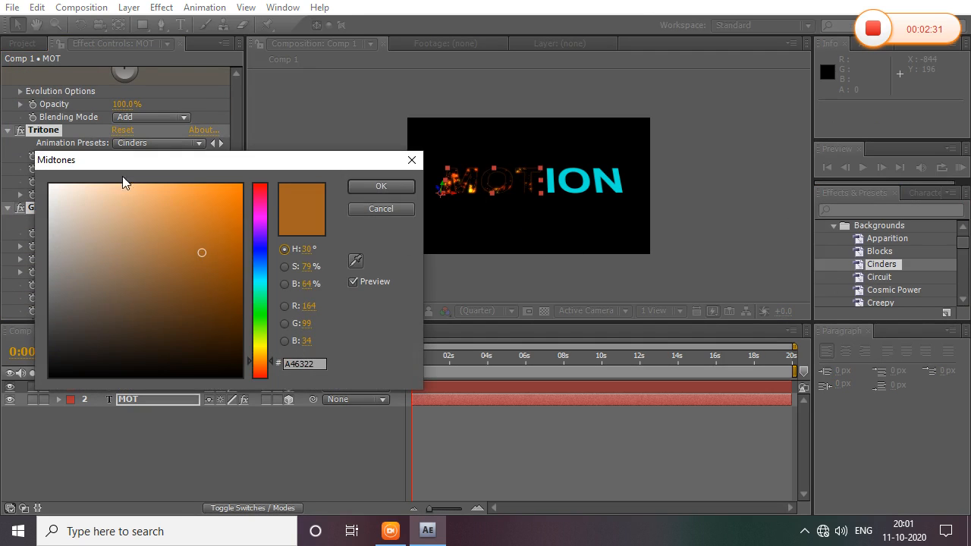
click(260, 279)
drag(237, 219, 240, 178)
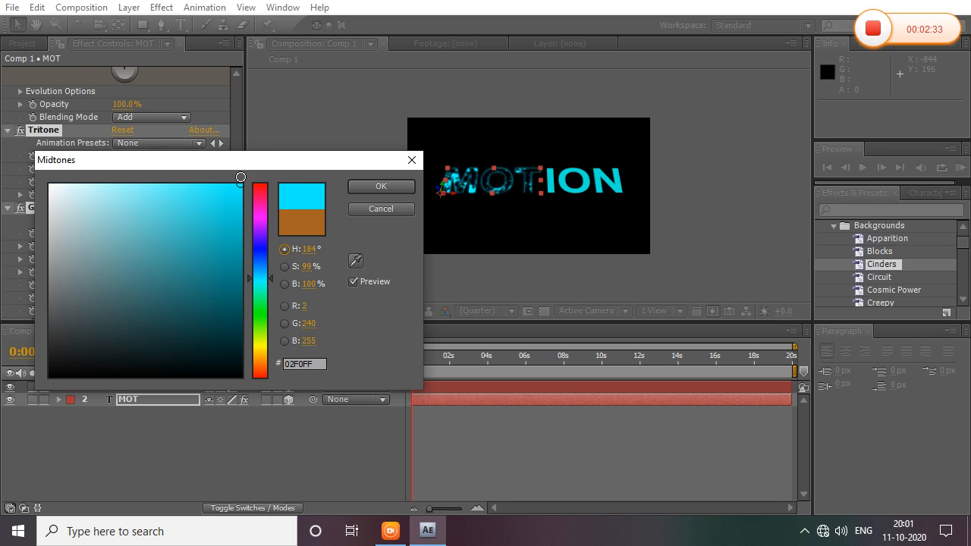
click(381, 186)
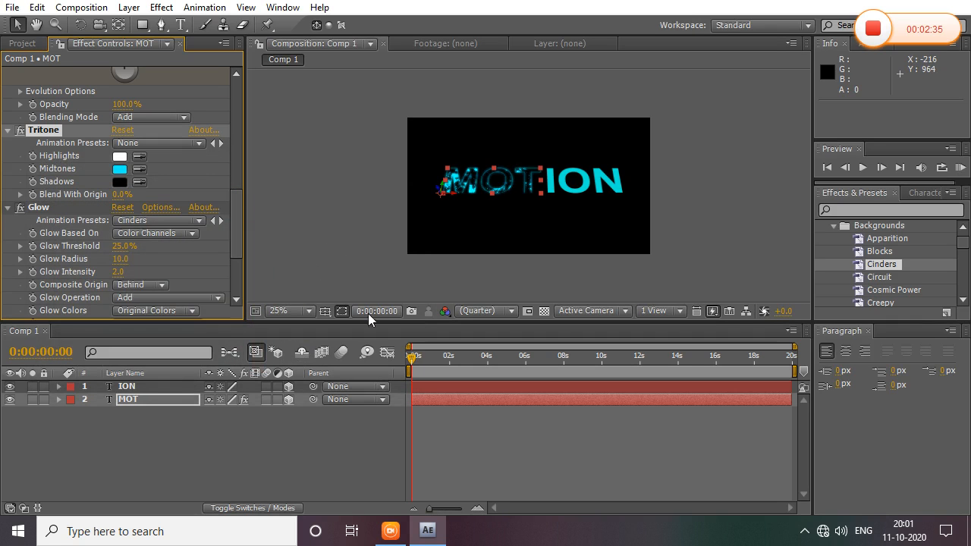
- Apply the same Cinders preset to the ION text layer
click(317, 445)
click(160, 387)
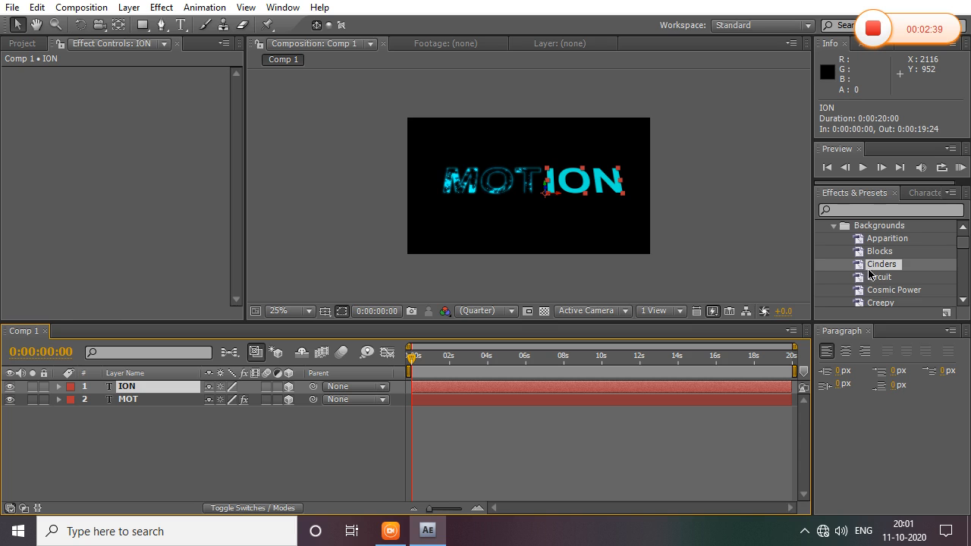
drag(871, 266, 611, 199)
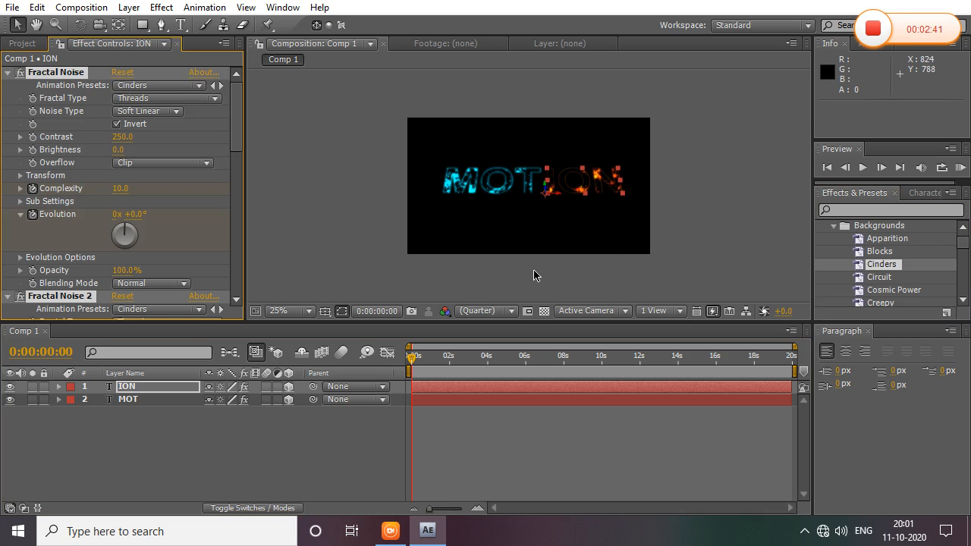
- Change the Tritone midtones colour of the ION layer to bright pink
drag(237, 133, 237, 231)
click(120, 203)
click(261, 221)
drag(235, 190, 263, 204)
click(381, 186)
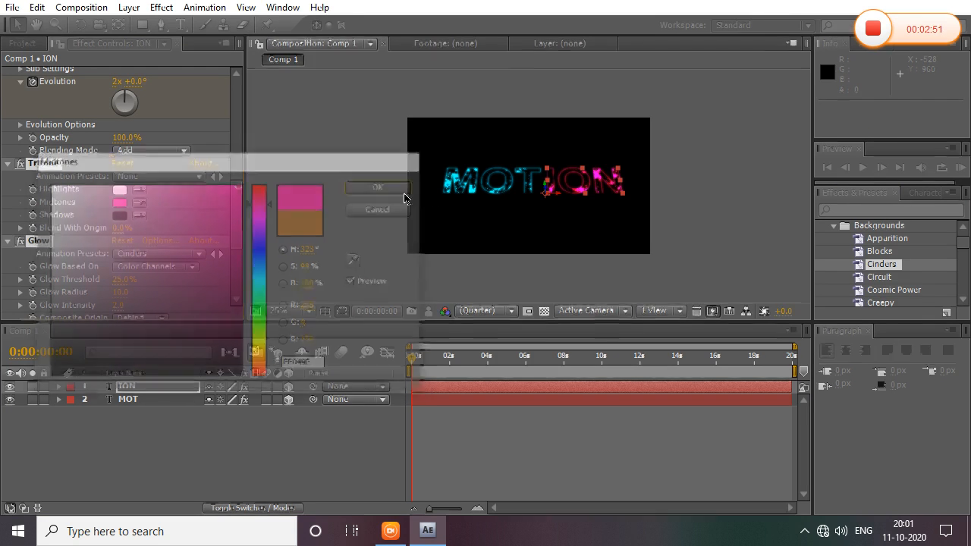
- Set the Glow Radius of the MOT layer's Glow effect to 80
click(159, 389)
click(168, 400)
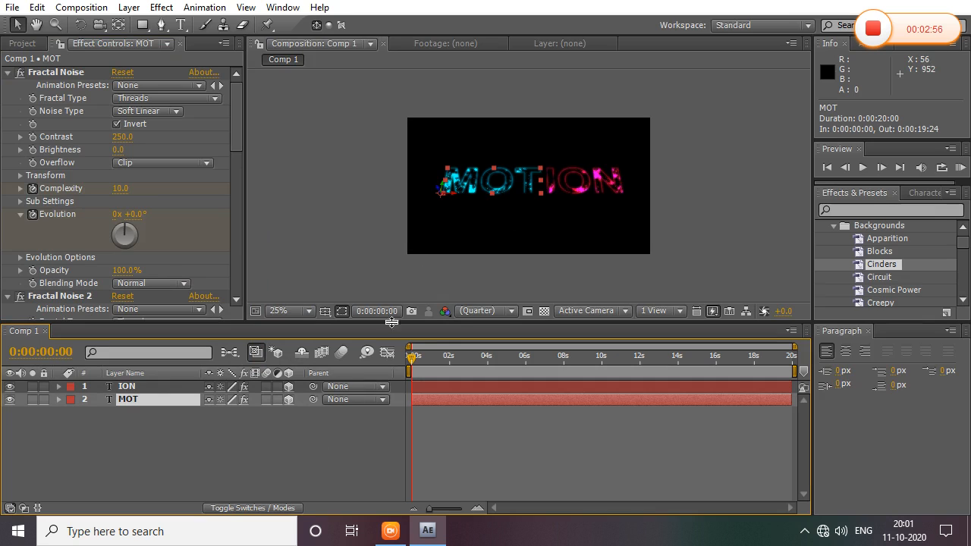
click(476, 182)
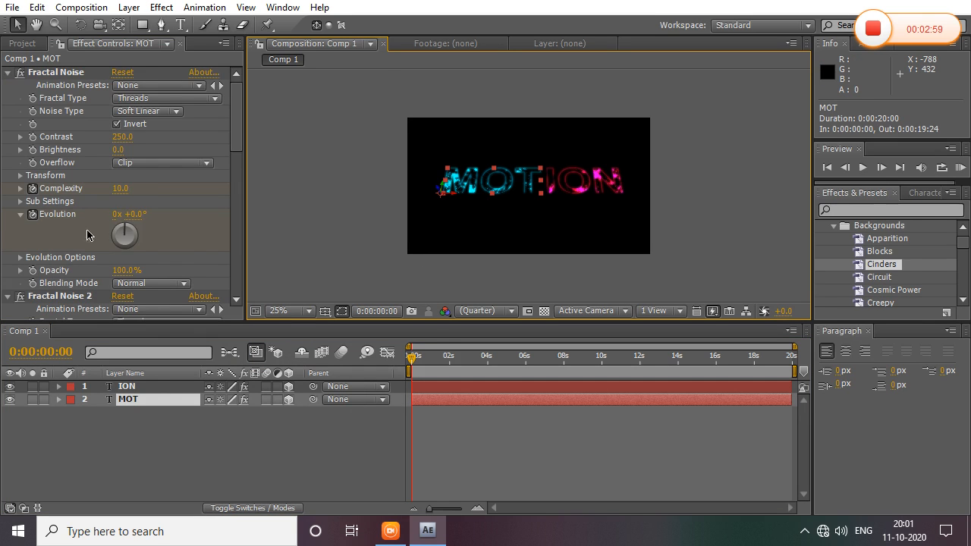
scroll(117, 213, down, 2)
scroll(123, 214, down, 2)
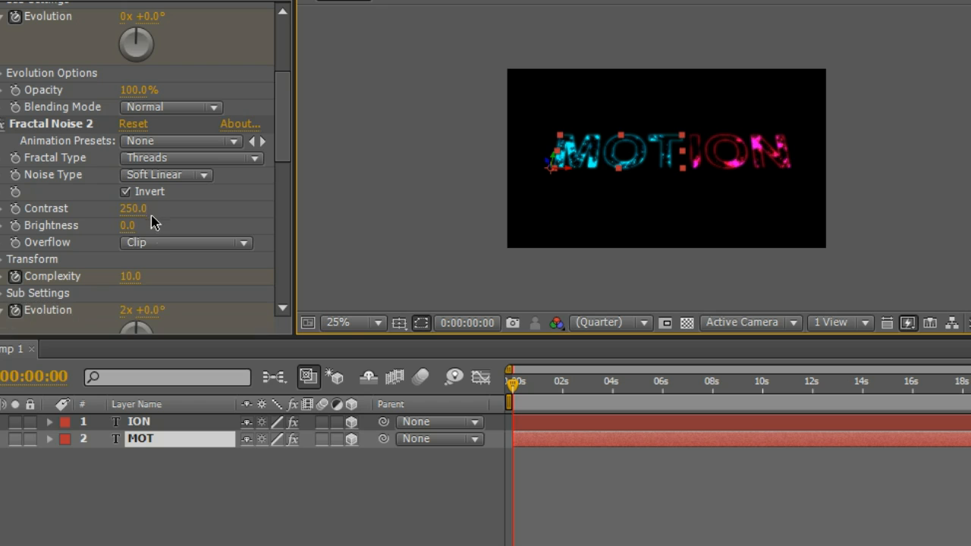
scroll(141, 220, down, 5)
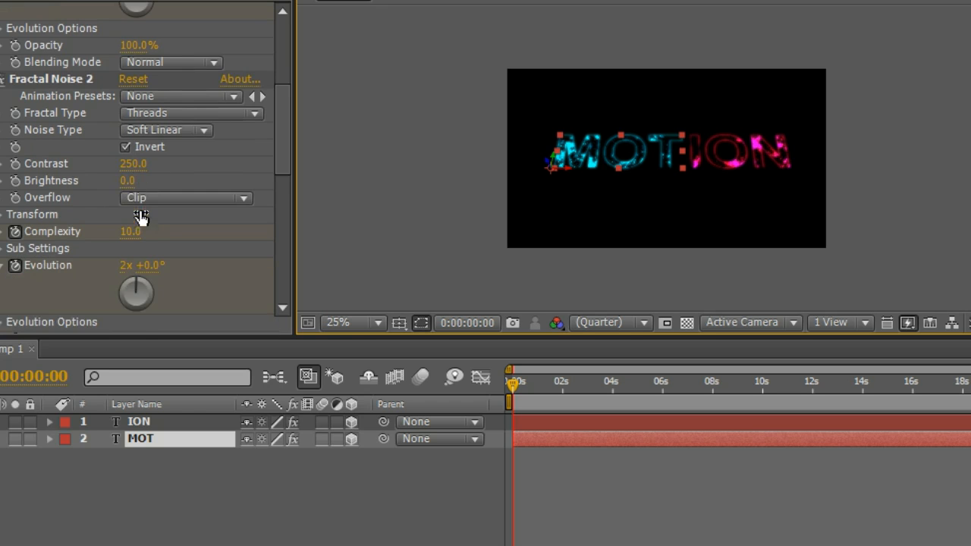
scroll(152, 232, down, 3)
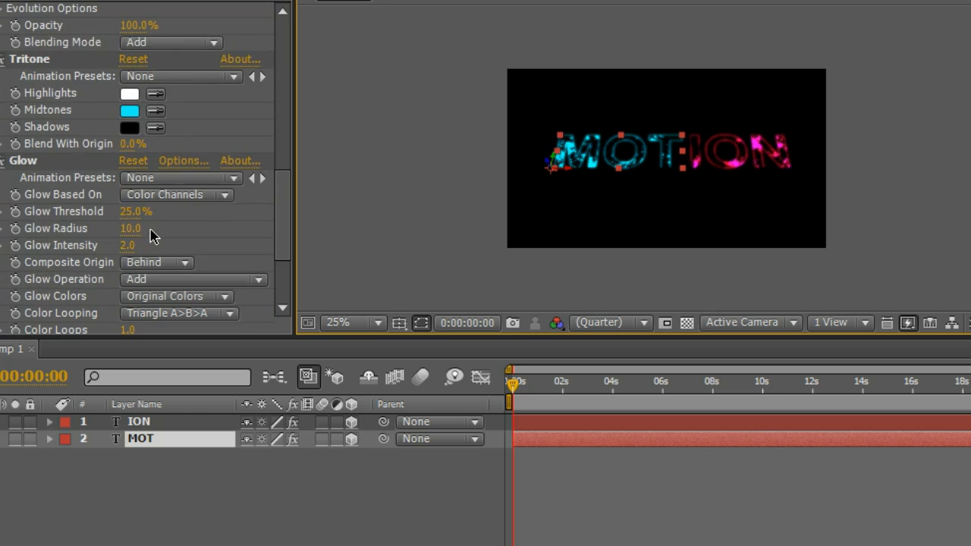
click(133, 229)
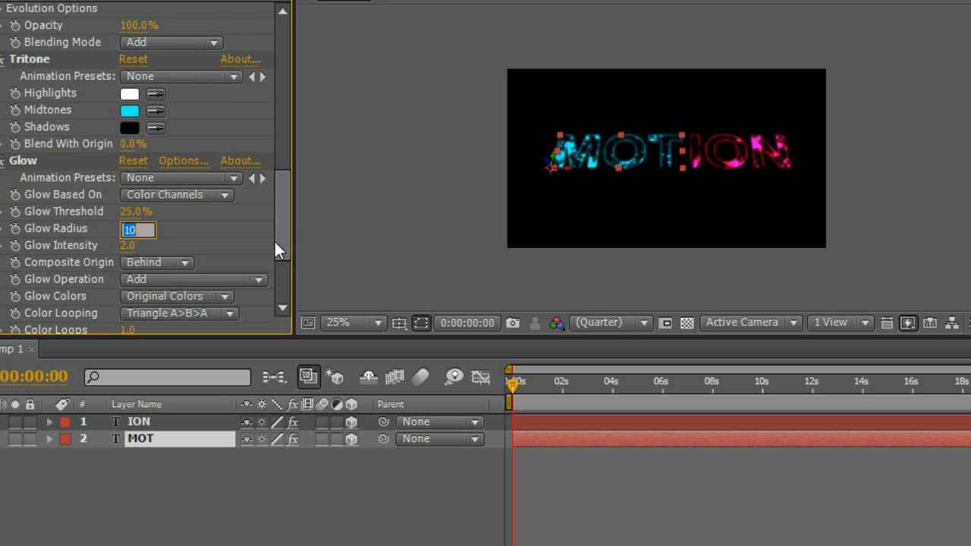
key(Return)
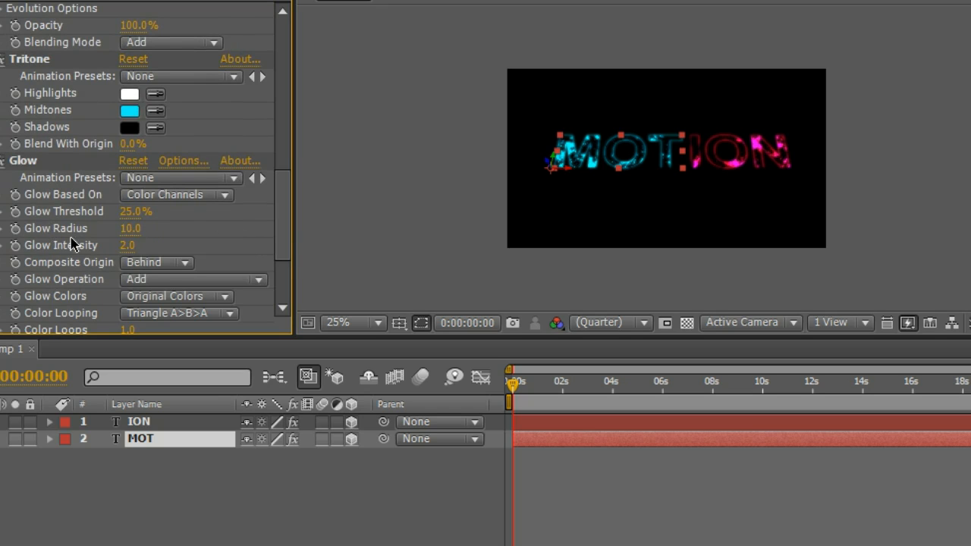
click(129, 230)
text(80)
key(Return)
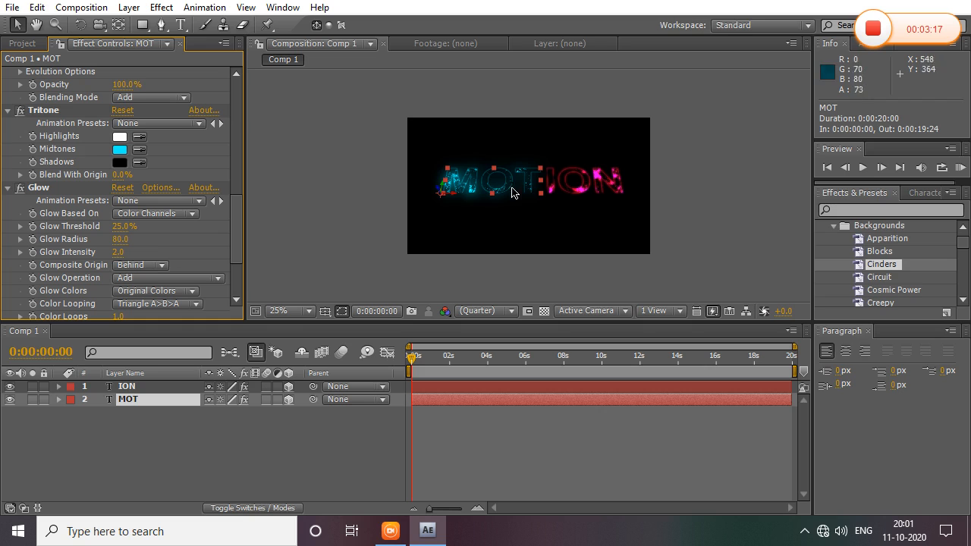
- Set the ION layer's Glow Radius to 80 as well, then deselect the layer
click(595, 190)
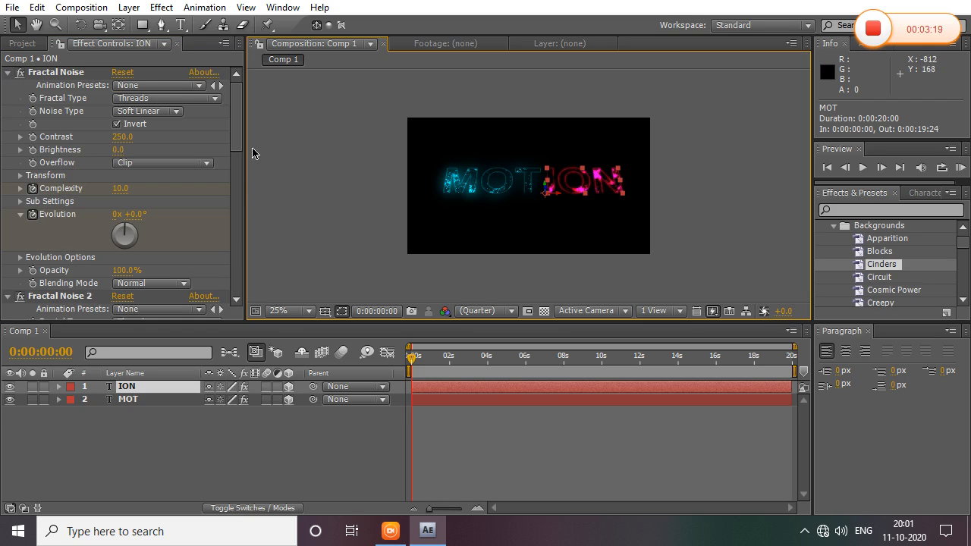
drag(239, 130, 243, 242)
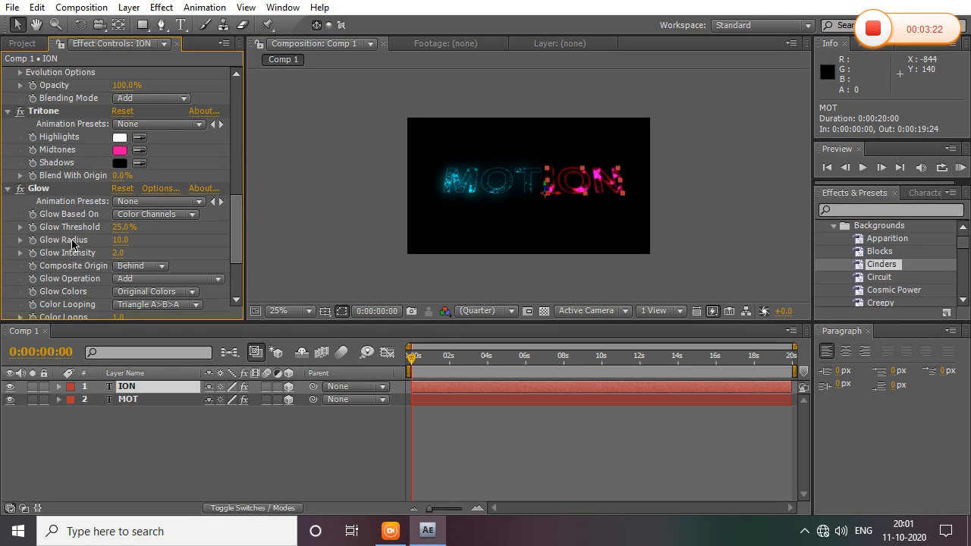
click(120, 241)
text(80)
click(168, 464)
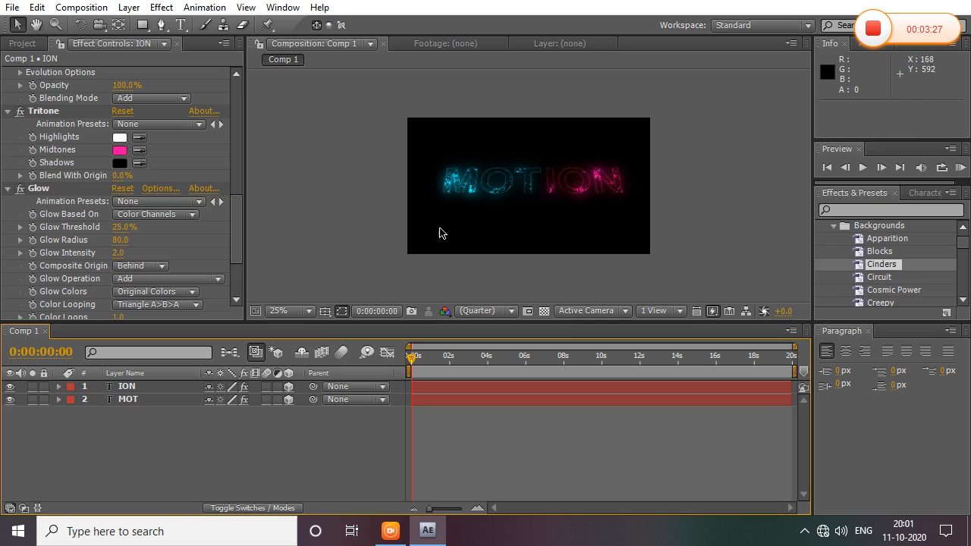
- Apply the Bullet Train preset from the Text Blurs animation presets to the MOT layer at the composition start, and preview it
mouse_move(415, 360)
mouse_down()
mouse_move(481, 363)
mouse_move(406, 364)
mouse_up()
click(470, 191)
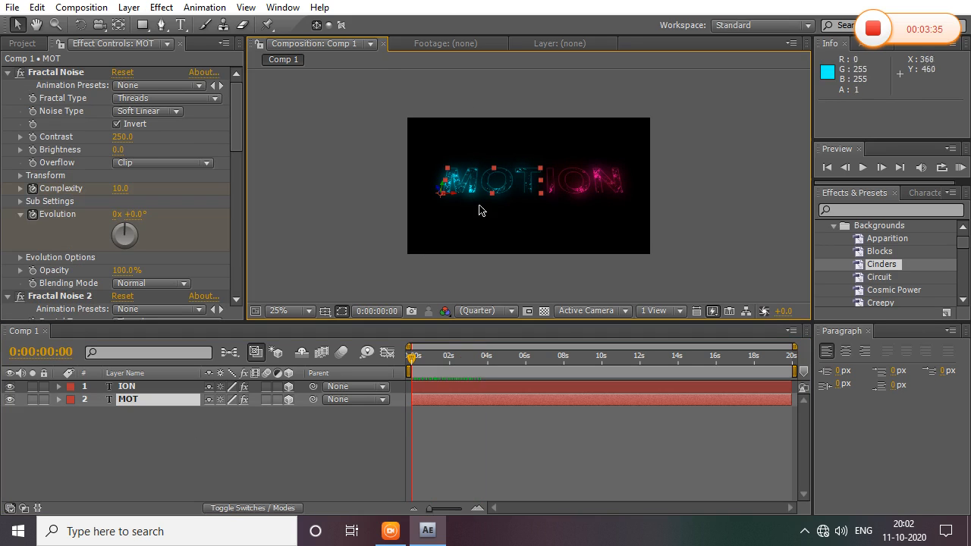
click(809, 211)
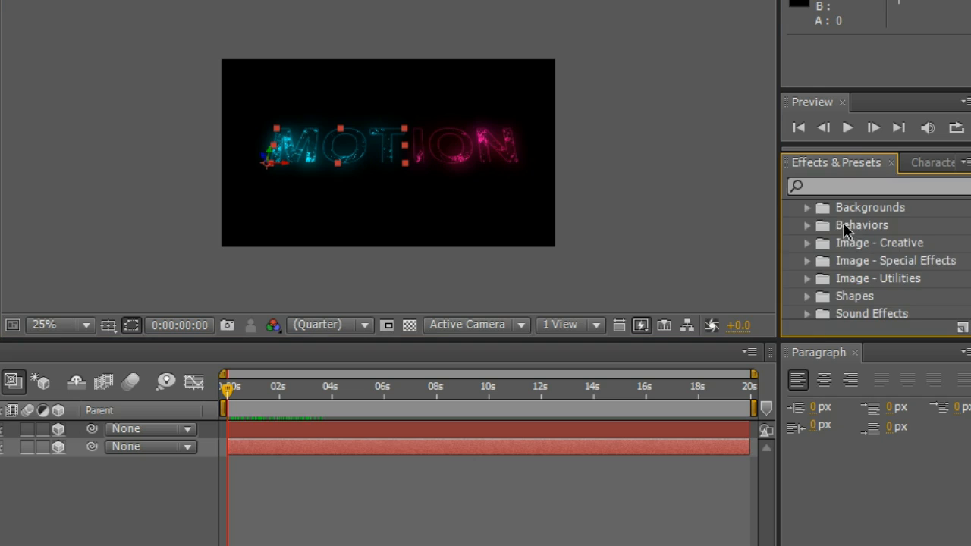
scroll(813, 228, up, 1)
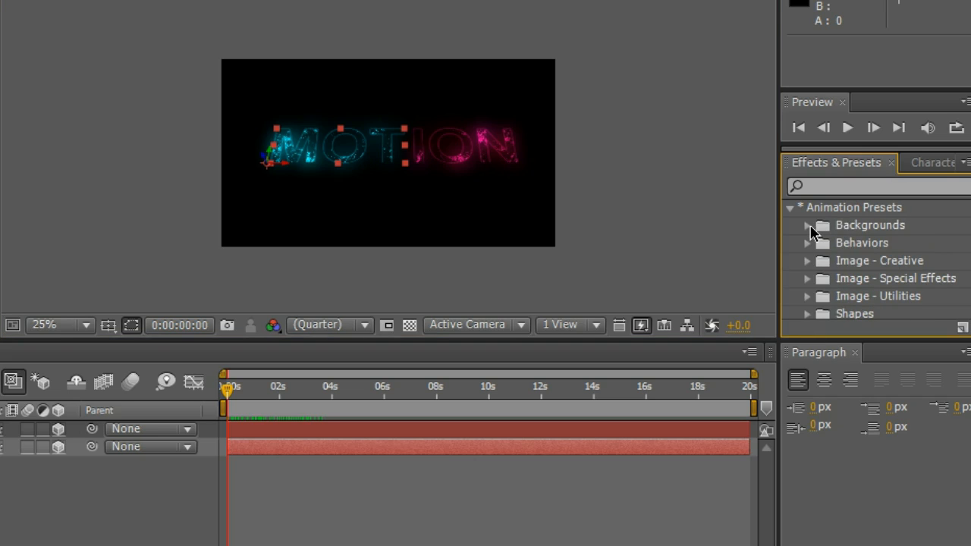
scroll(810, 257, down, 5)
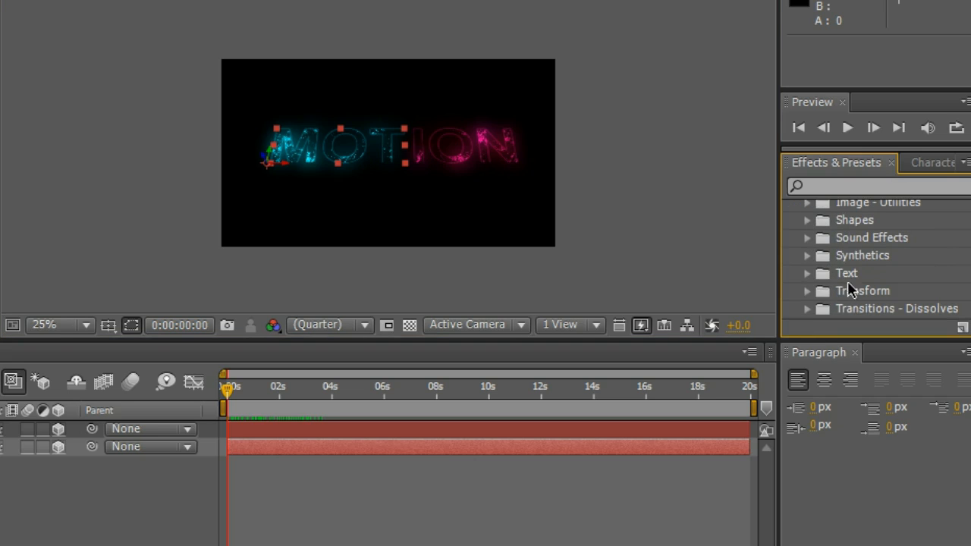
click(807, 273)
scroll(861, 278, down, 3)
scroll(865, 258, up, 3)
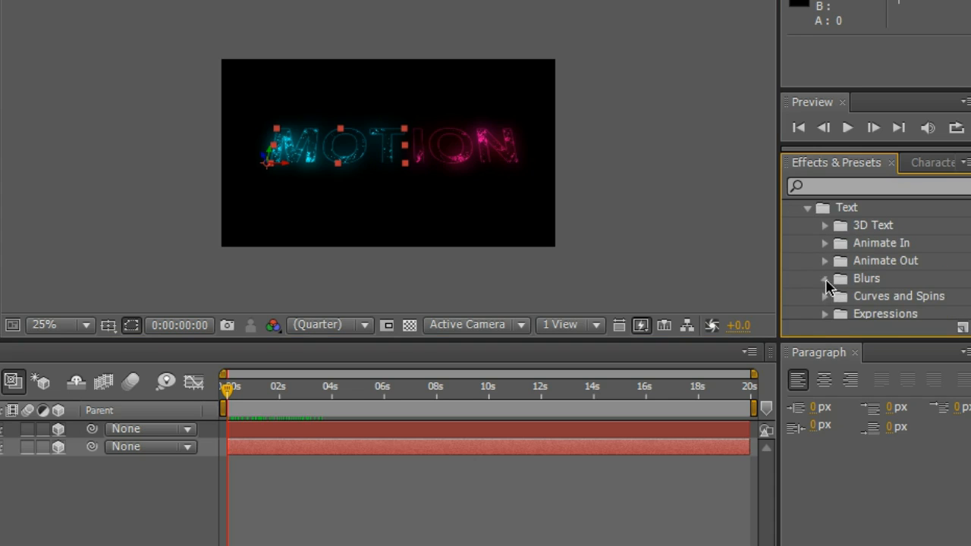
click(826, 280)
scroll(862, 277, down, 3)
scroll(863, 278, up, 3)
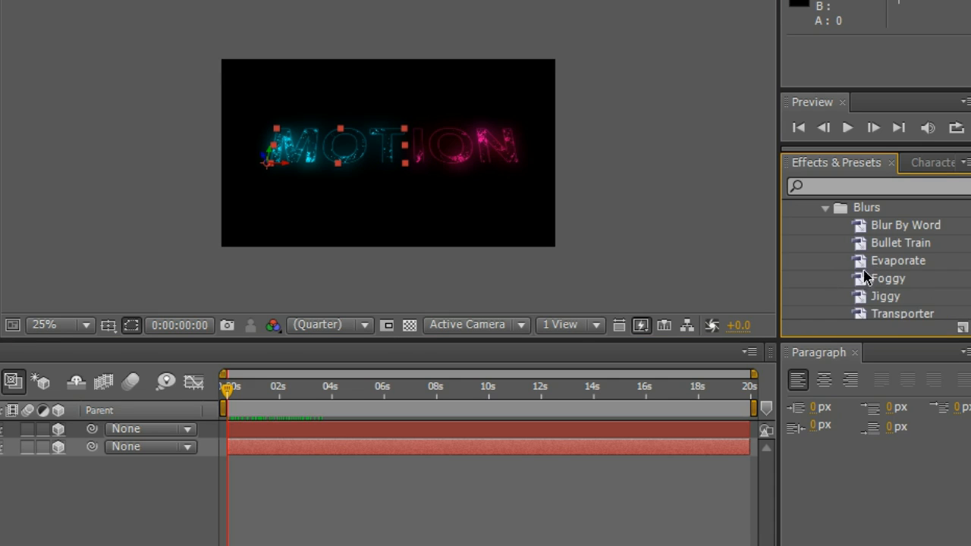
click(874, 244)
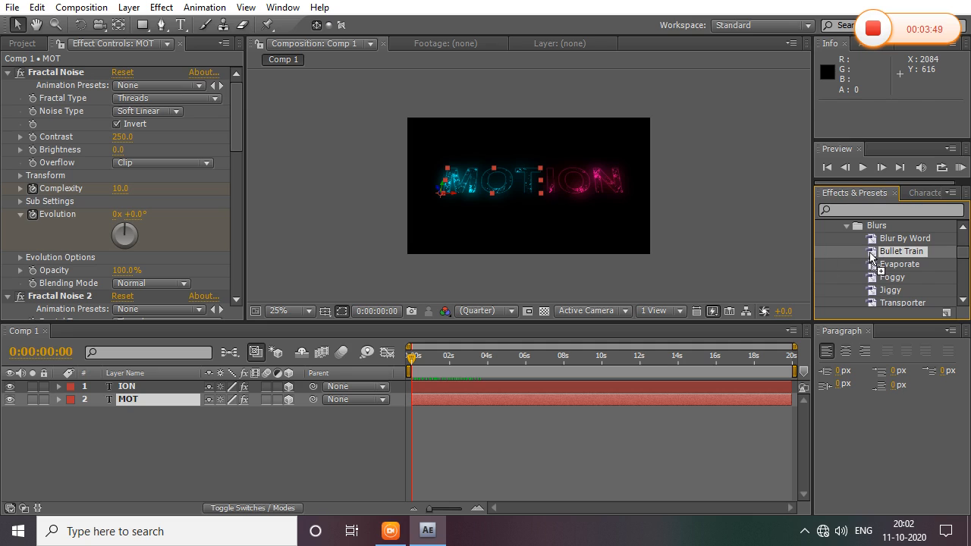
drag(873, 258, 505, 188)
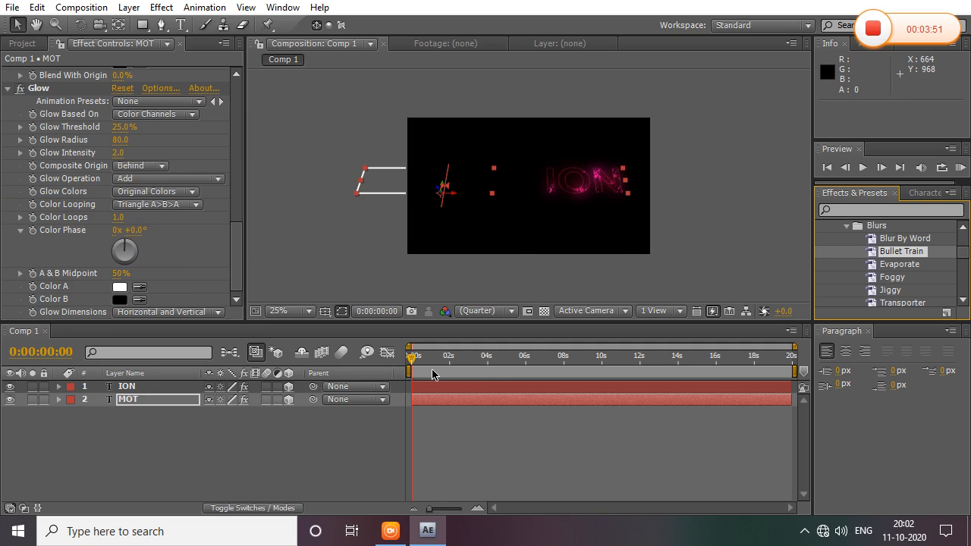
key(space)
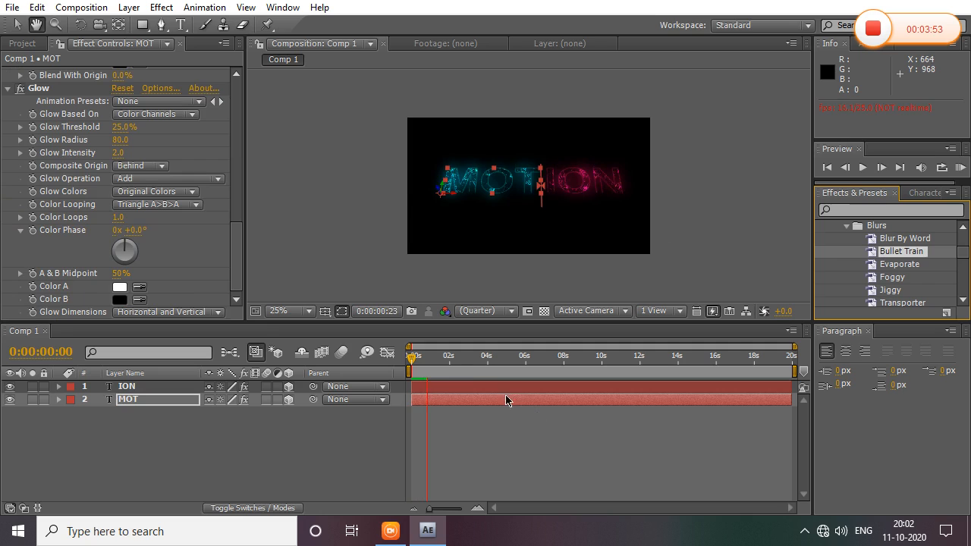
- Apply the Bullet Train preset to the ION layer with the current time at 0:00:00:14
drag(436, 371, 422, 370)
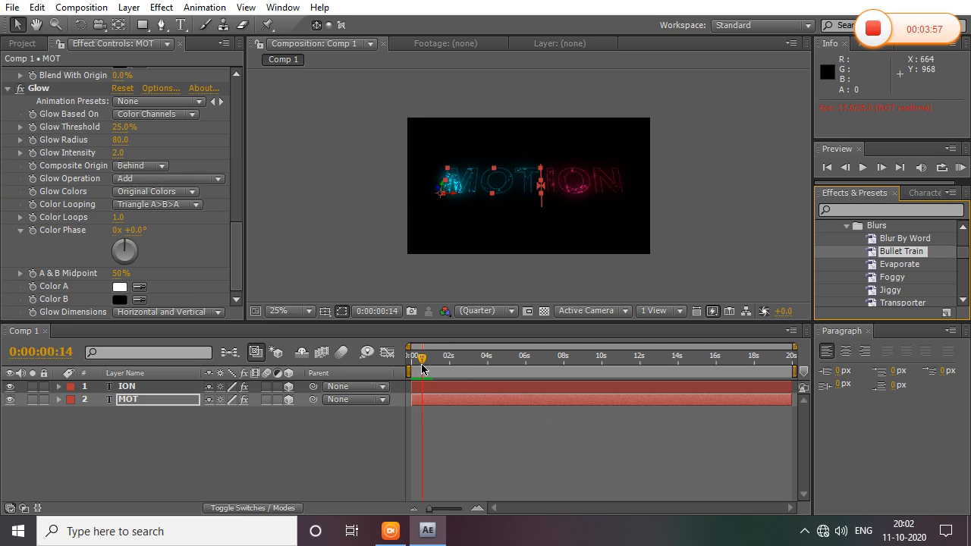
click(445, 403)
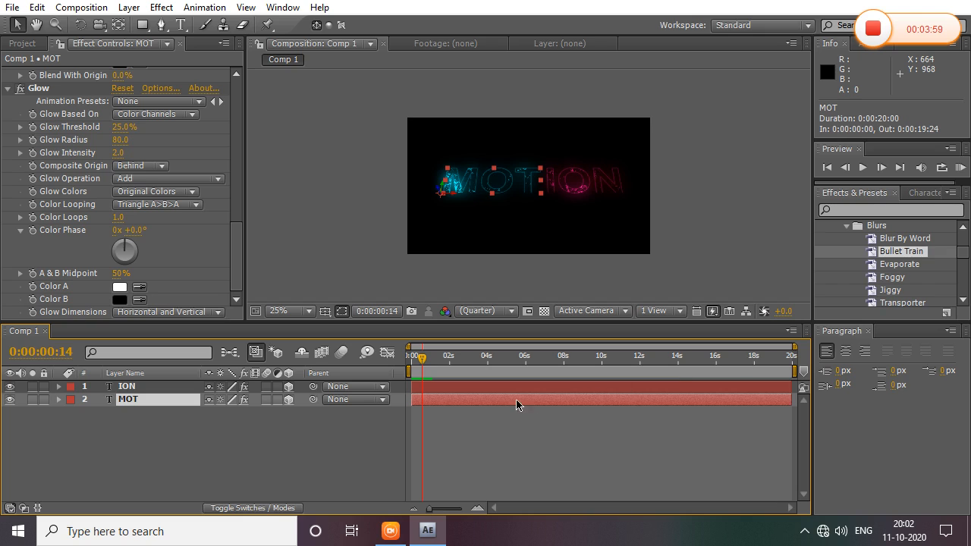
click(494, 390)
drag(882, 258, 570, 188)
- Play the composition from the start to check the MOT and ION entrance animations, deselecting the layers and returning to the first frame
drag(423, 358, 410, 358)
key(space)
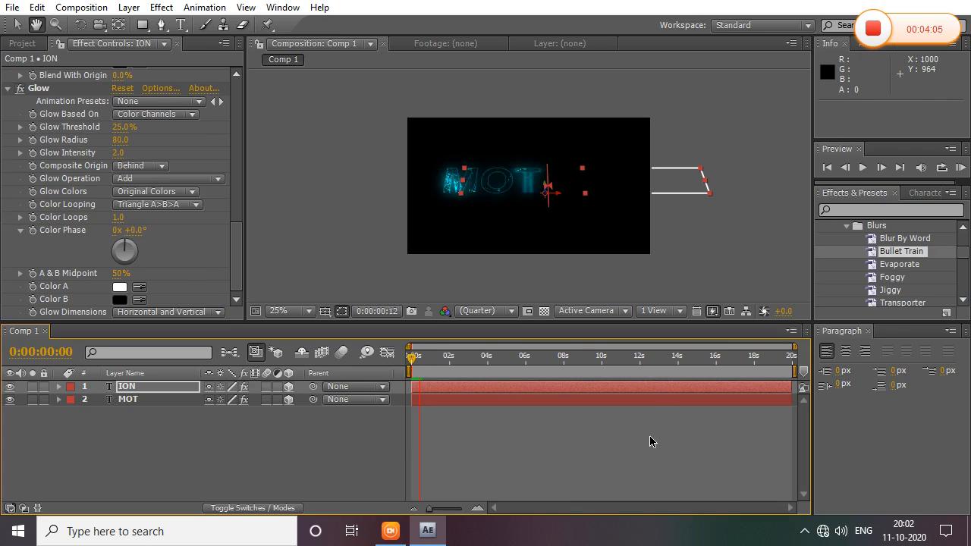
drag(444, 362, 383, 373)
key(space)
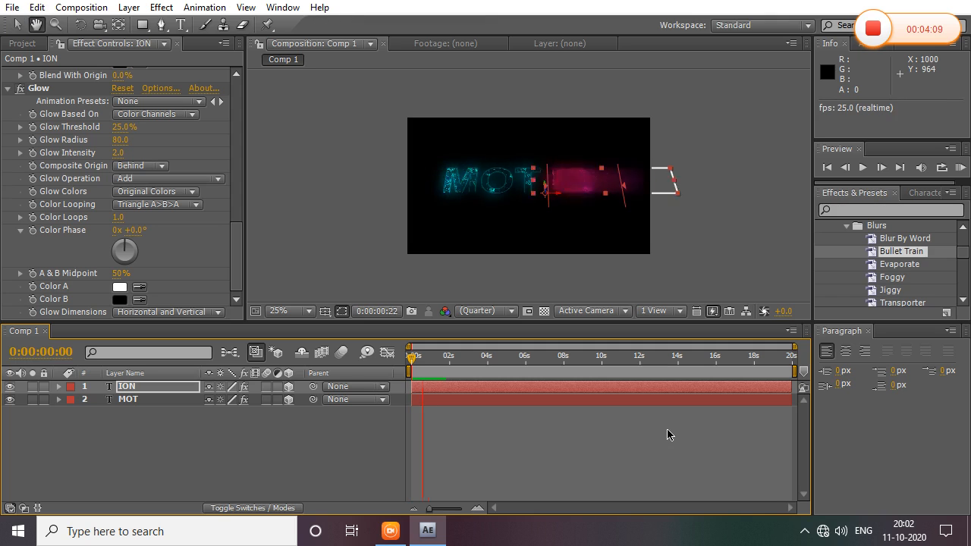
click(686, 282)
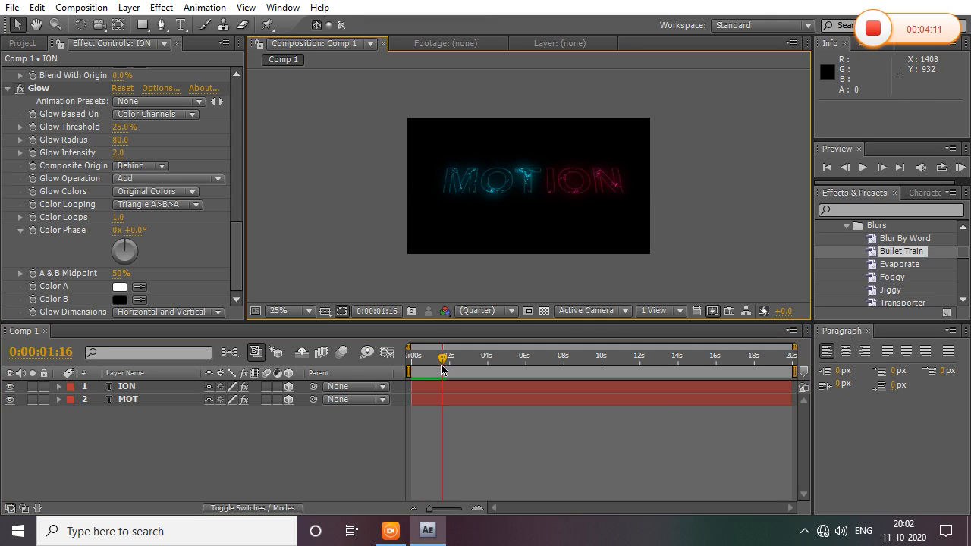
drag(443, 370, 411, 371)
key(space)
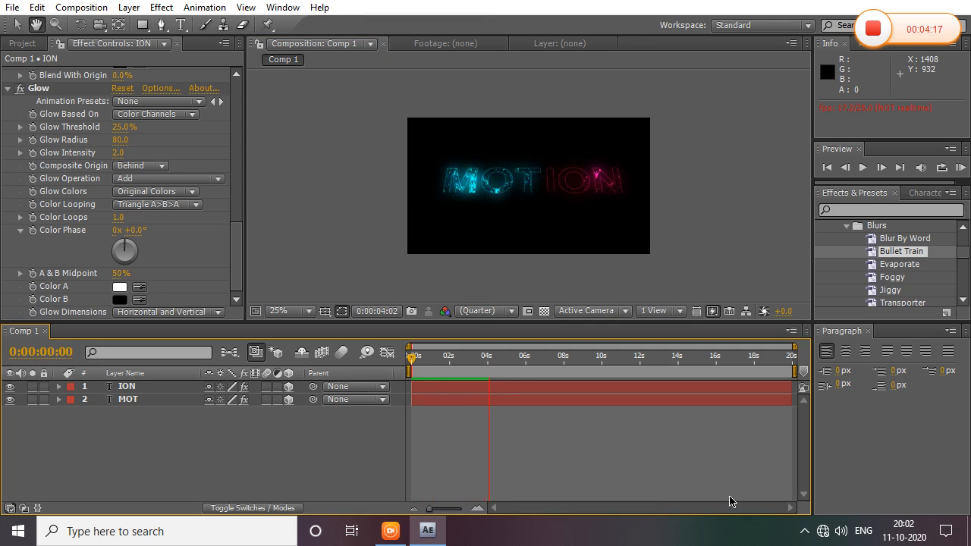
key(space)
drag(495, 367, 399, 392)
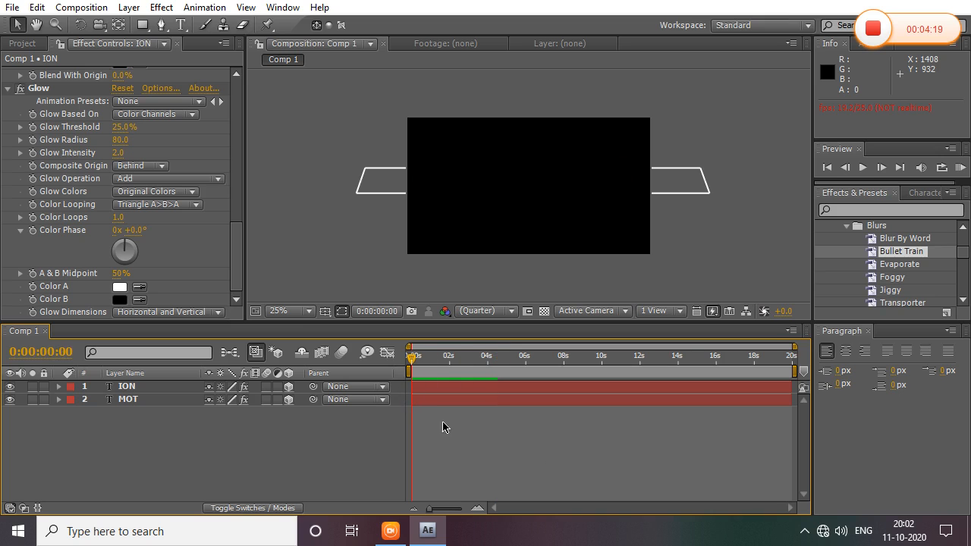
- Create a black 1280 x 720 px solid layer and move it beneath the ION and MOT text layers
right_click(317, 441)
mouse_move(413, 369)
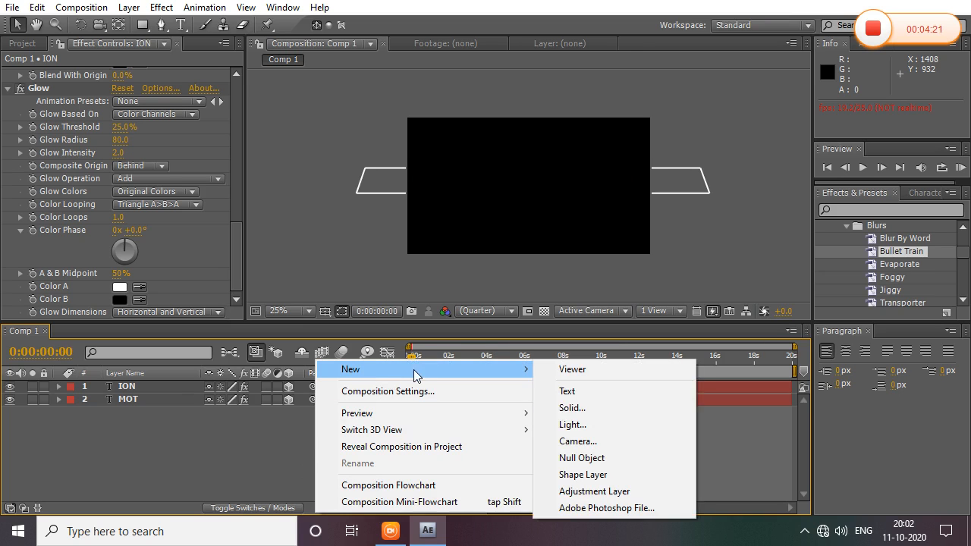
click(586, 412)
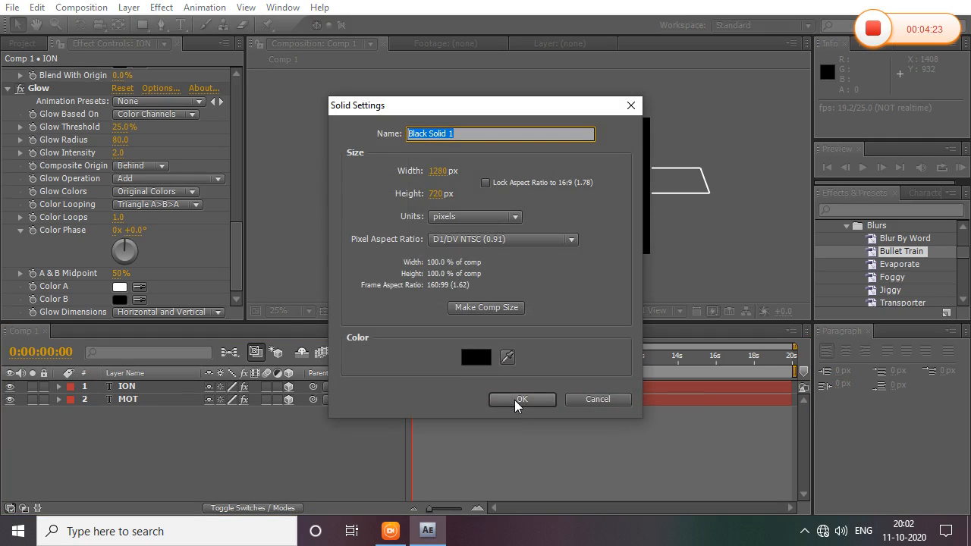
click(515, 400)
drag(150, 388, 152, 433)
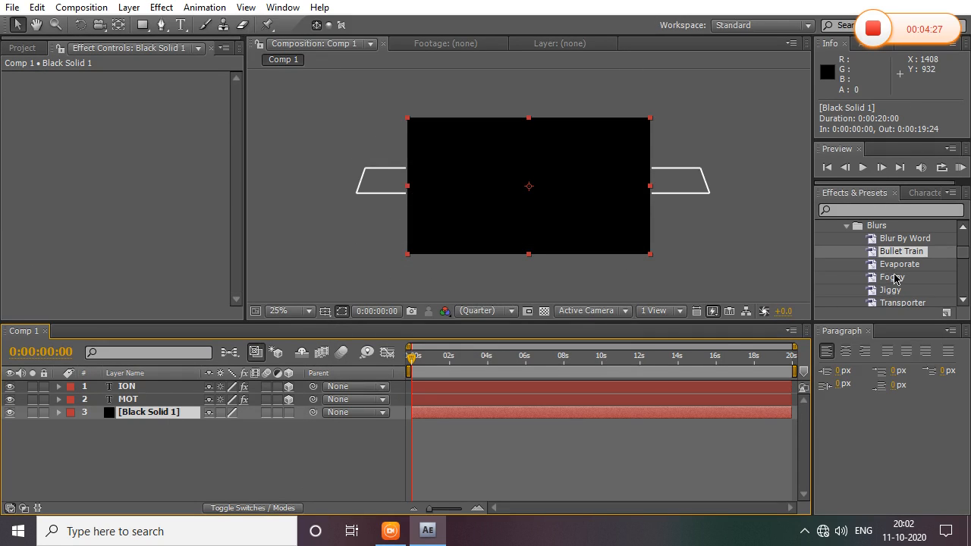
- Apply the Circuit preset from the Backgrounds animation presets to the black solid
scroll(896, 278, down, 1)
scroll(899, 281, up, 1)
click(848, 228)
scroll(863, 251, up, 5)
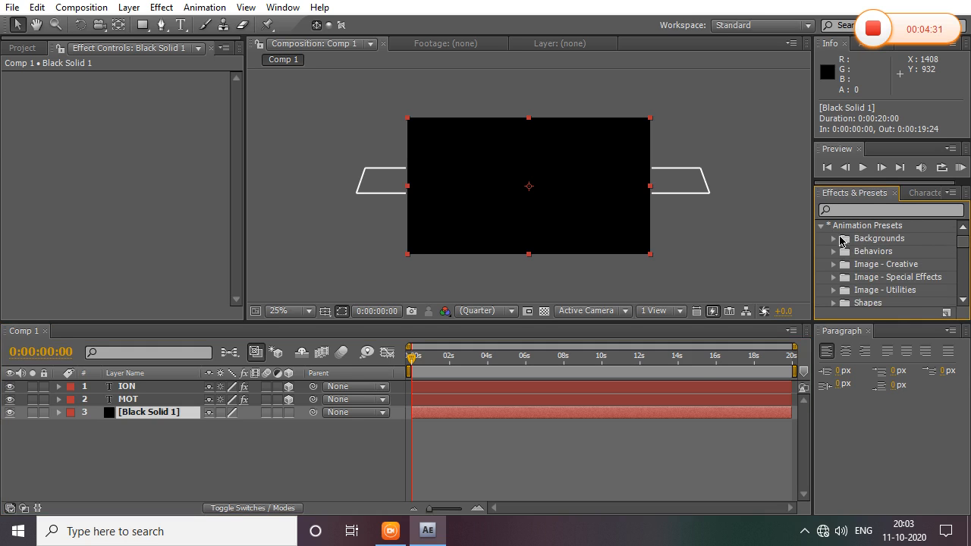
click(841, 240)
drag(881, 279, 579, 251)
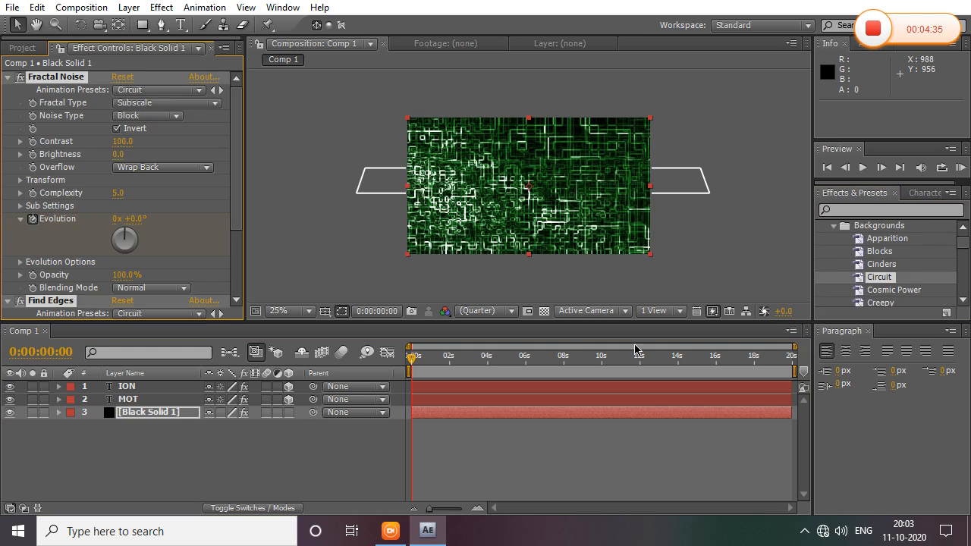
- Set the Tritone midtones colour of the black solid to black (000000)
scroll(238, 201, down, 5)
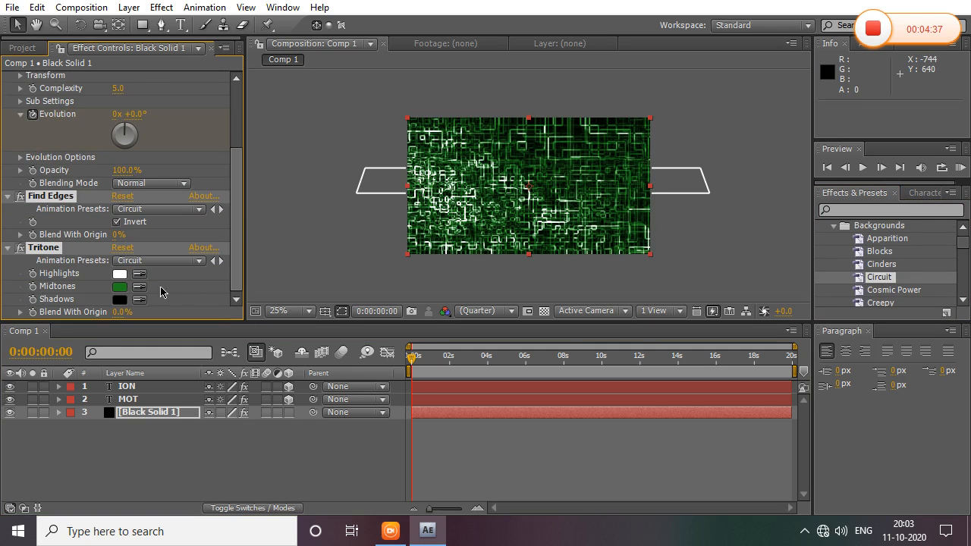
click(120, 286)
drag(119, 288, 278, 379)
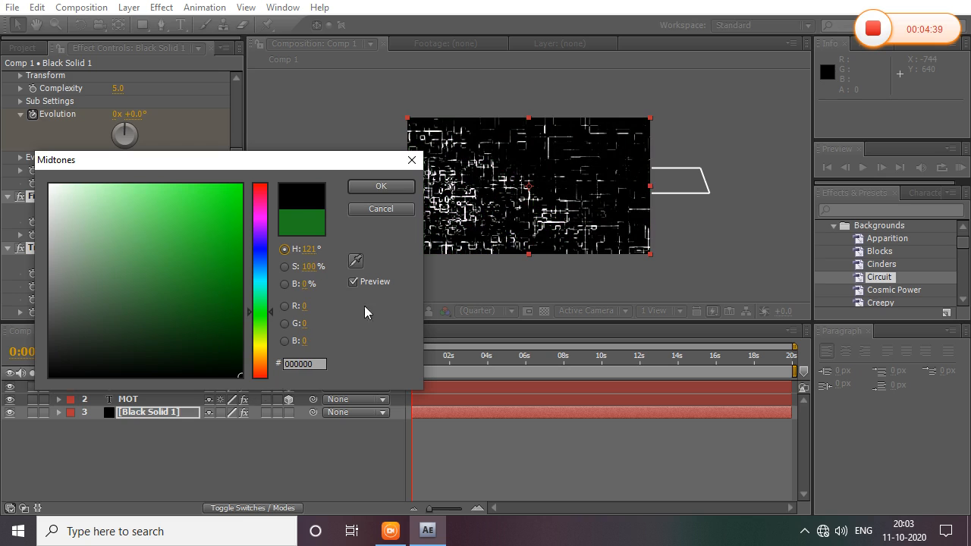
click(380, 186)
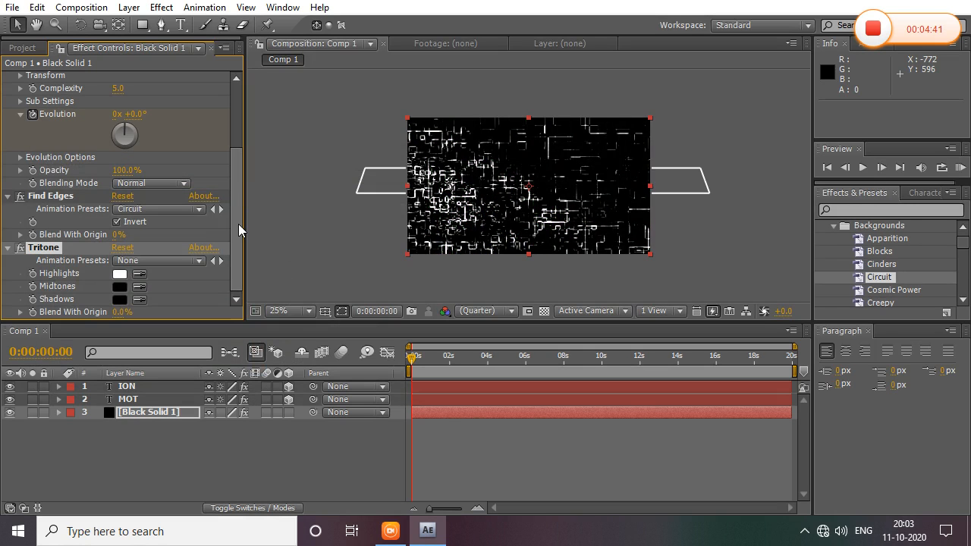
drag(237, 195, 236, 191)
drag(117, 98, 3, 110)
drag(101, 97, 74, 107)
key(ctrl+z)
key(ctrl+z)
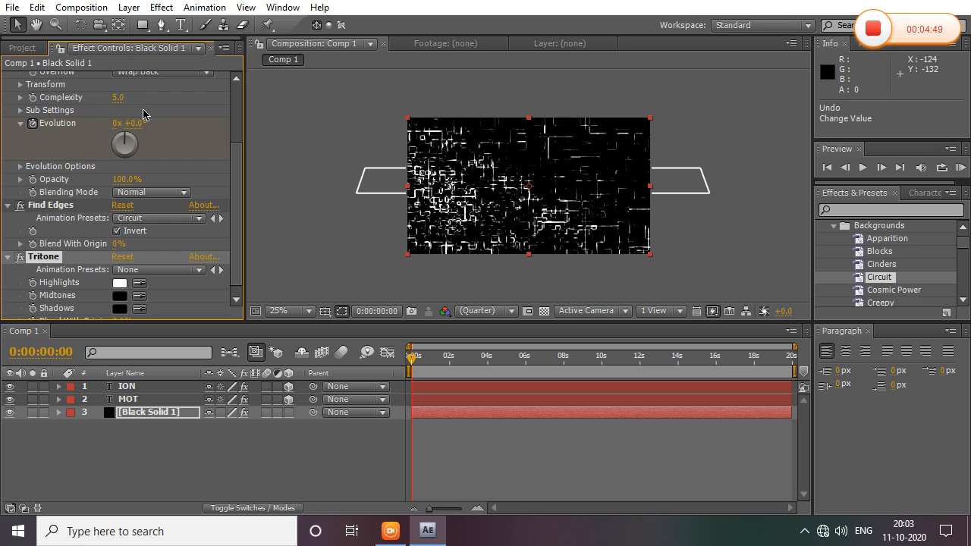
- Reduce the solid's Fractal Noise Complexity to 1.0, preview the background behind the title, and return to the first frame
drag(119, 102, 4, 97)
drag(119, 102, 16, 103)
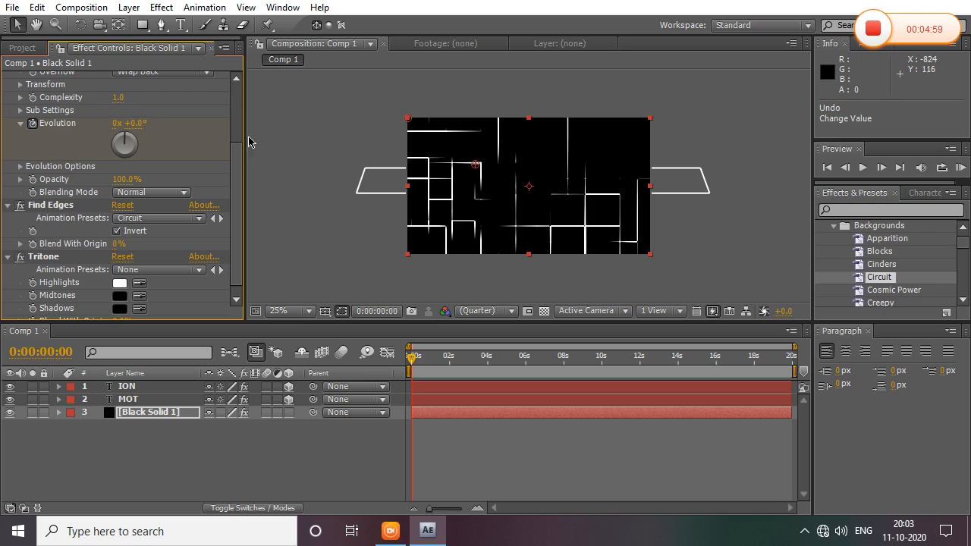
drag(236, 156, 239, 220)
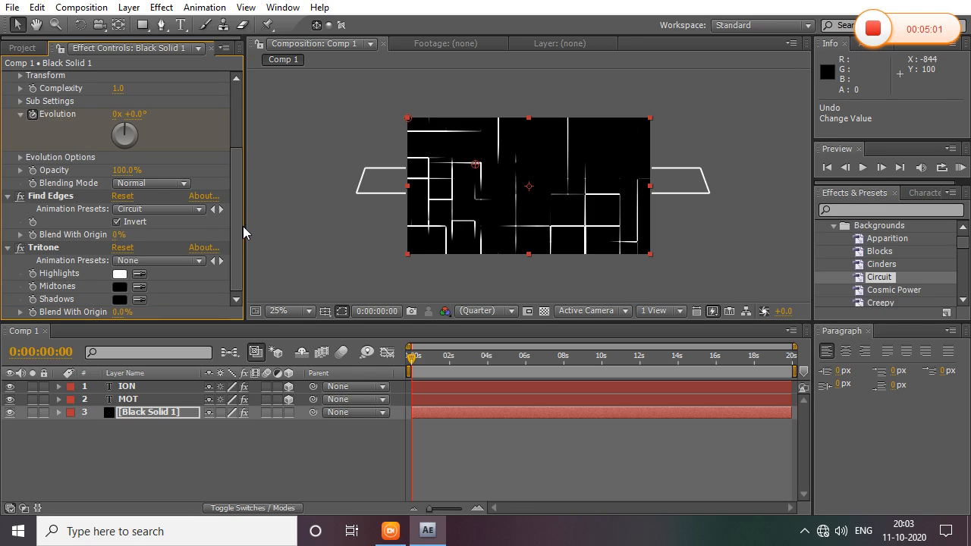
key(space)
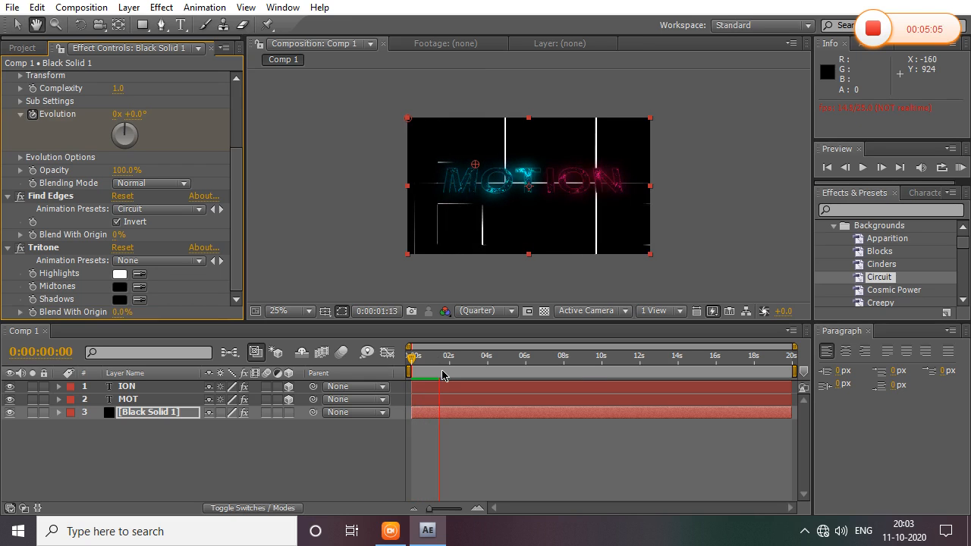
key(space)
drag(433, 372, 402, 377)
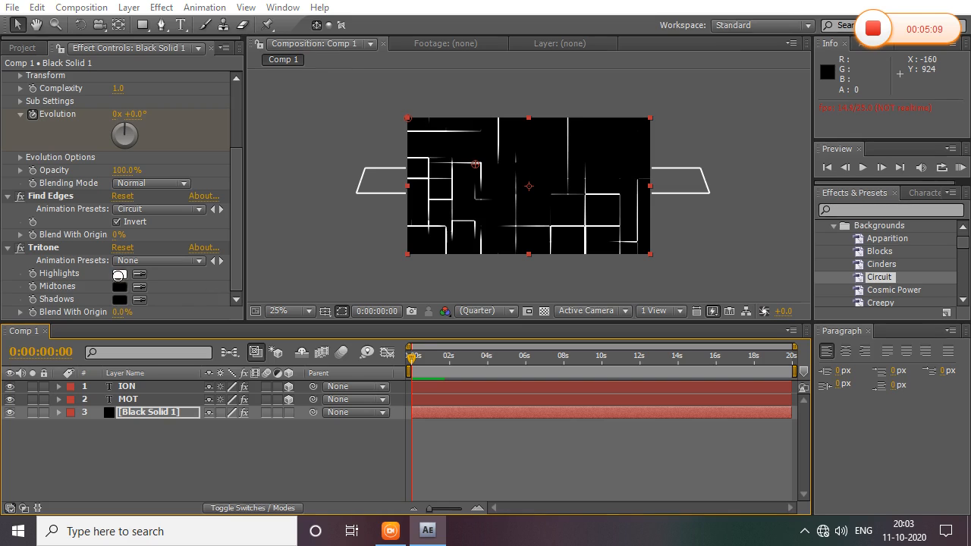
- Change the solid's Tritone highlights colour to dark grey 1A1919 and preview the composition
click(119, 275)
click(233, 371)
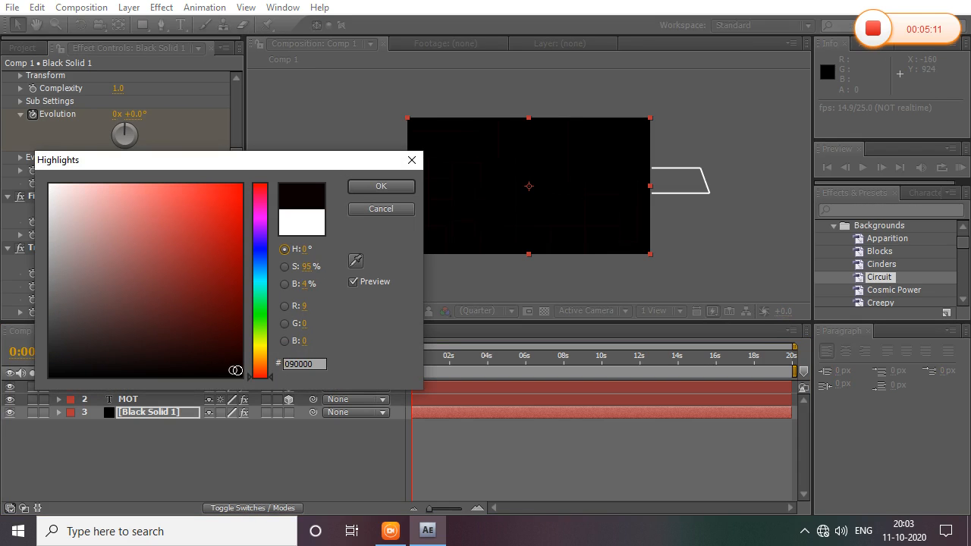
click(58, 358)
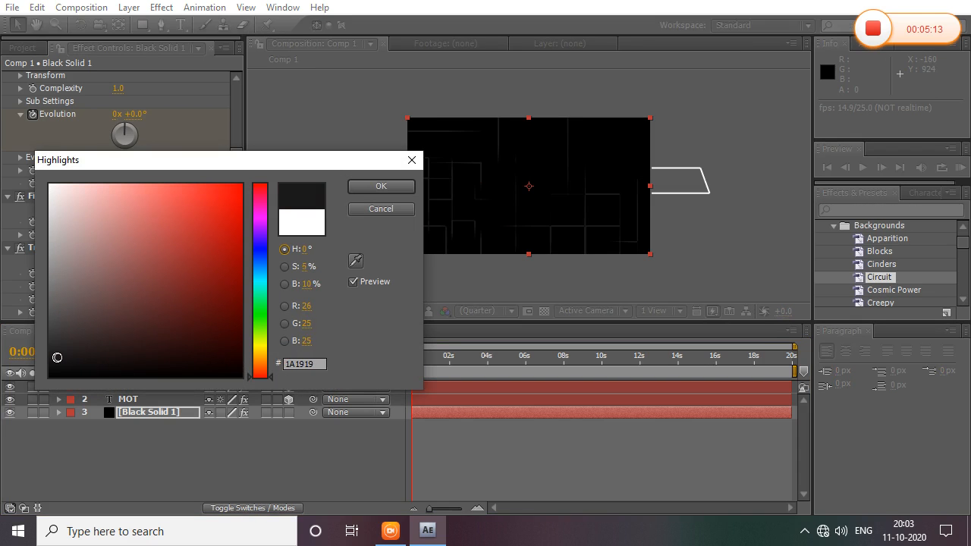
click(381, 186)
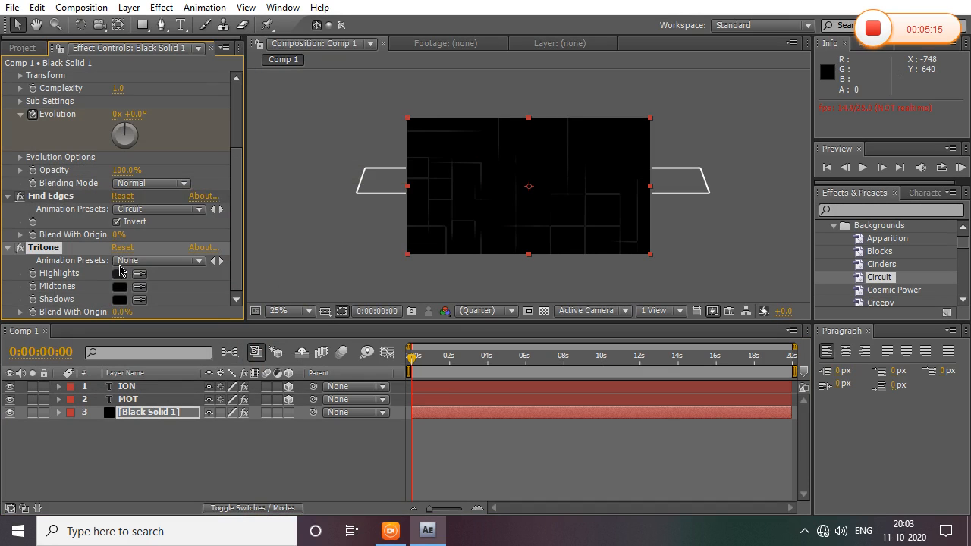
key(space)
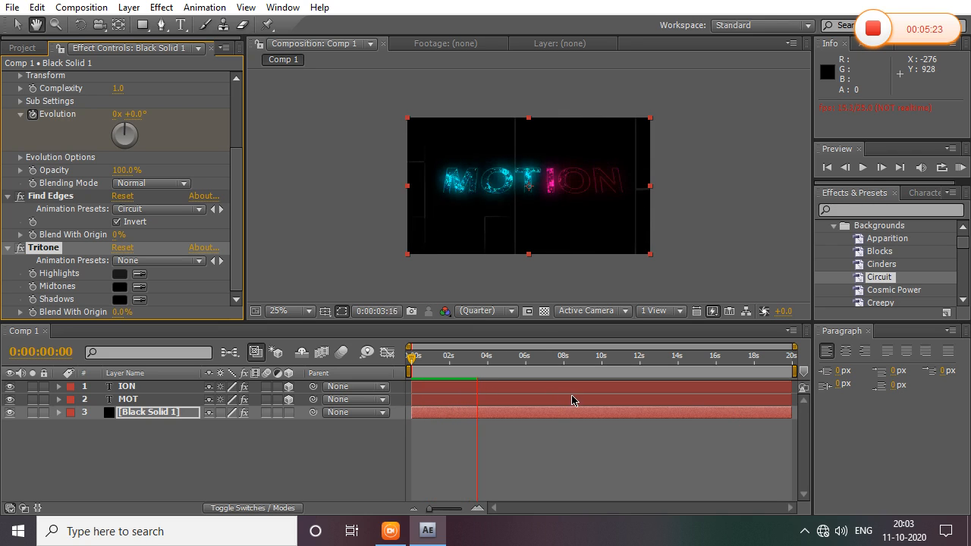
- Shorten the end of the work area to about 5 seconds and preview the animation from the start
drag(795, 371, 504, 372)
key(space)
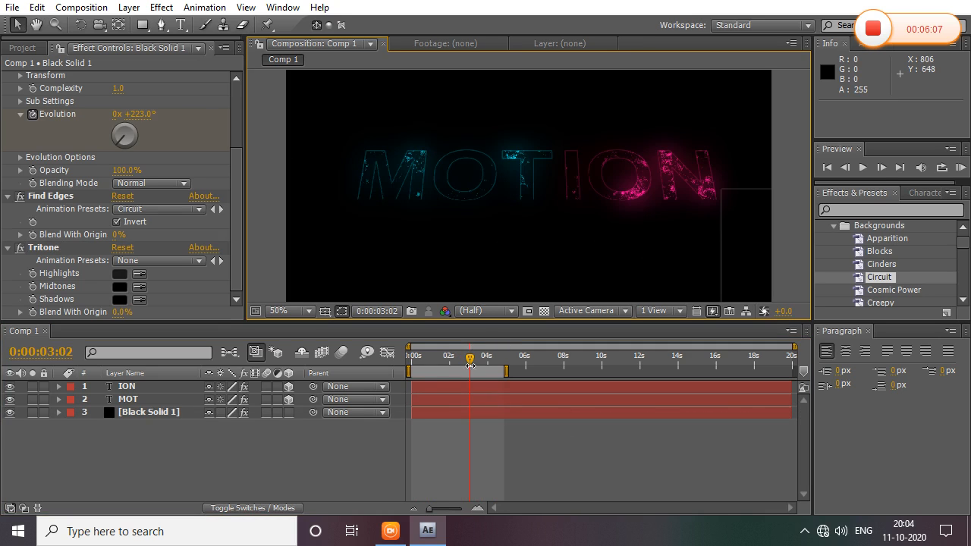
click(409, 357)
key(space)
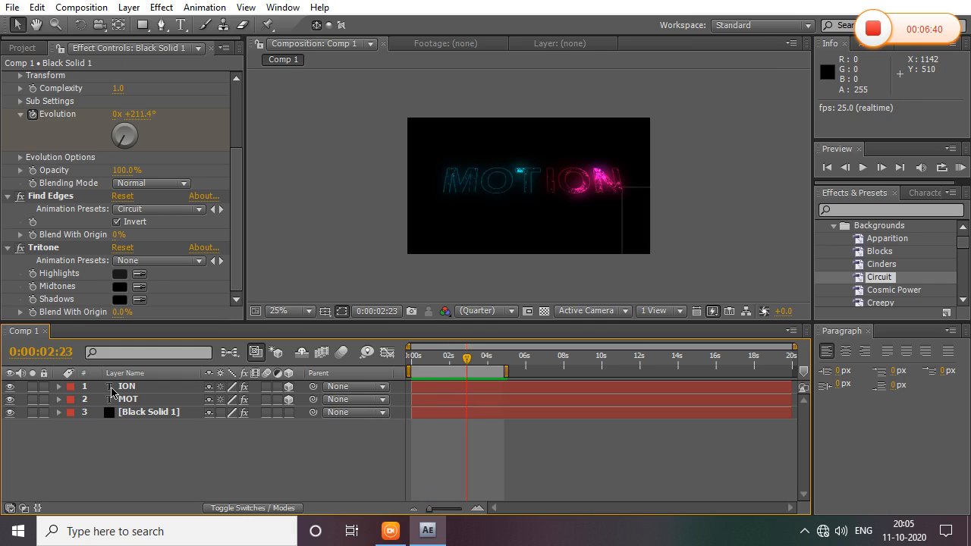
- Duplicate the MOT text layer within the composition
click(127, 399)
right_click(146, 404)
click(133, 403)
key(ctrl+c)
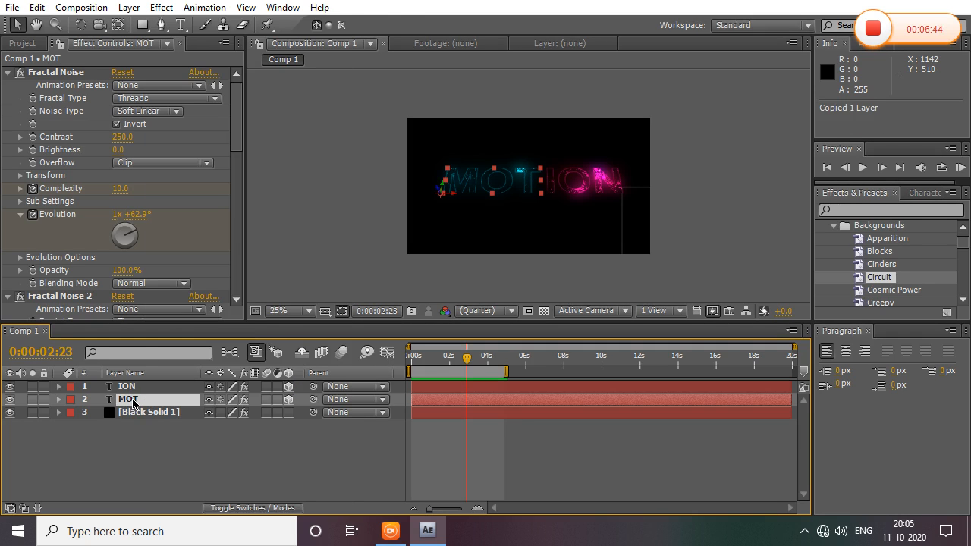
key(ctrl+v)
- Nudge the original MOT layer beneath its copy slightly down, to a Y position of 416, and deselect it
click(137, 415)
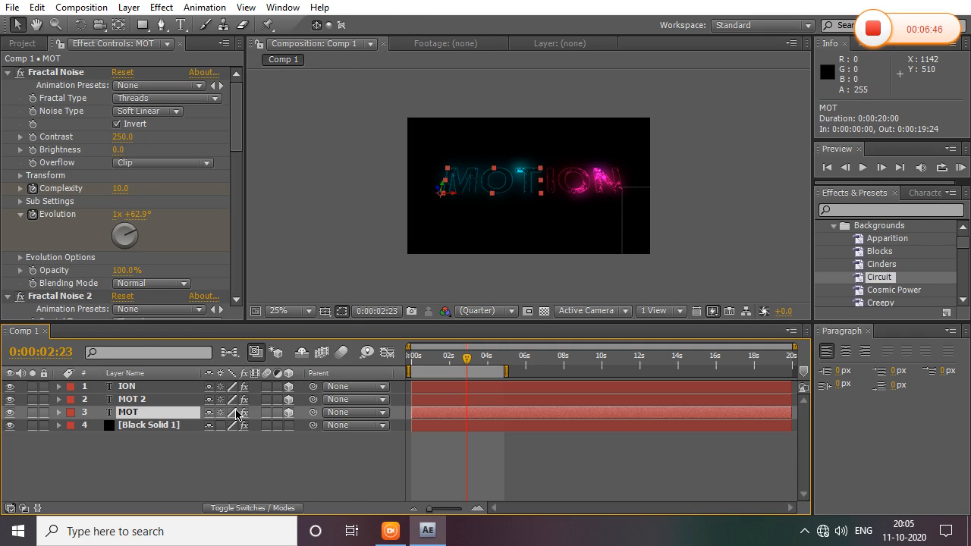
key(shift+Down)
key(Up)
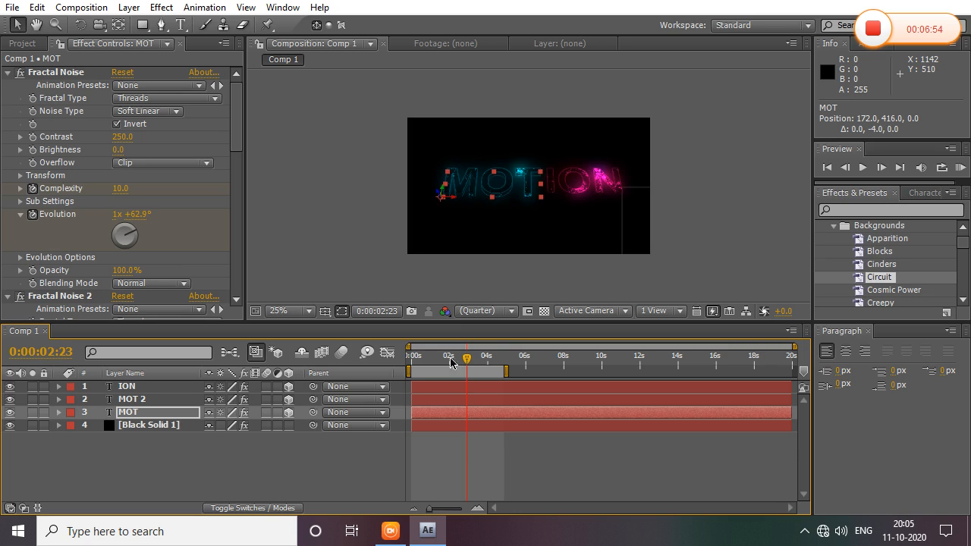
click(689, 277)
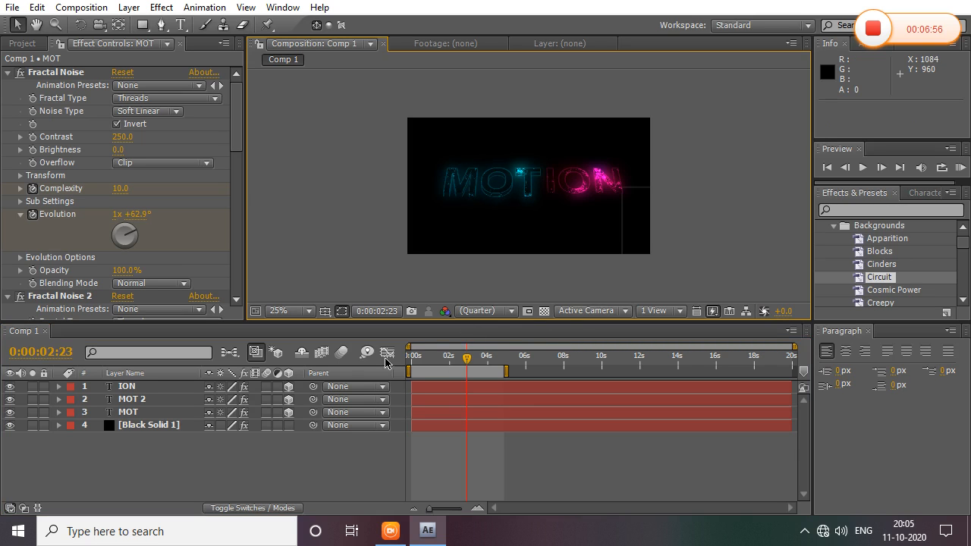
- Duplicate the ION text layer and nudge the original down to a Y position of 416
click(145, 387)
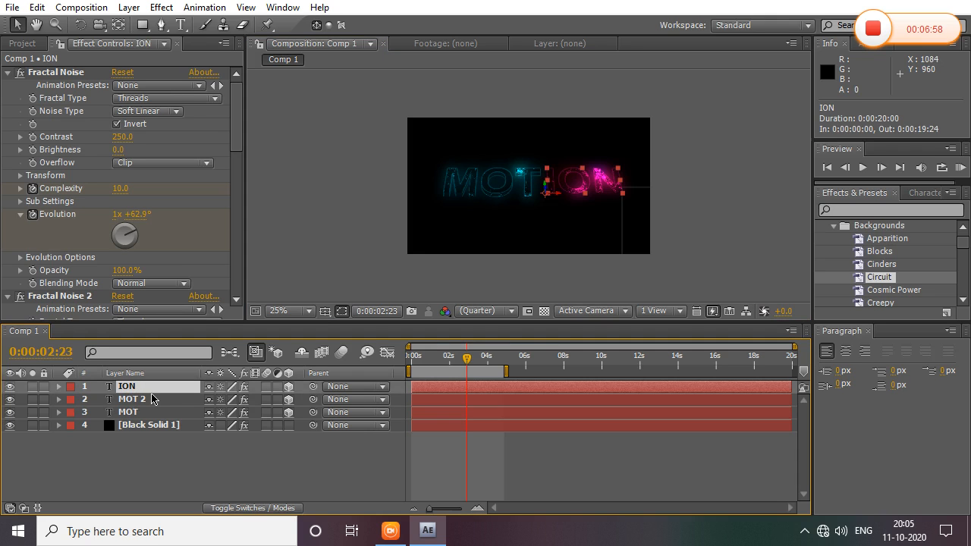
key(ctrl+v)
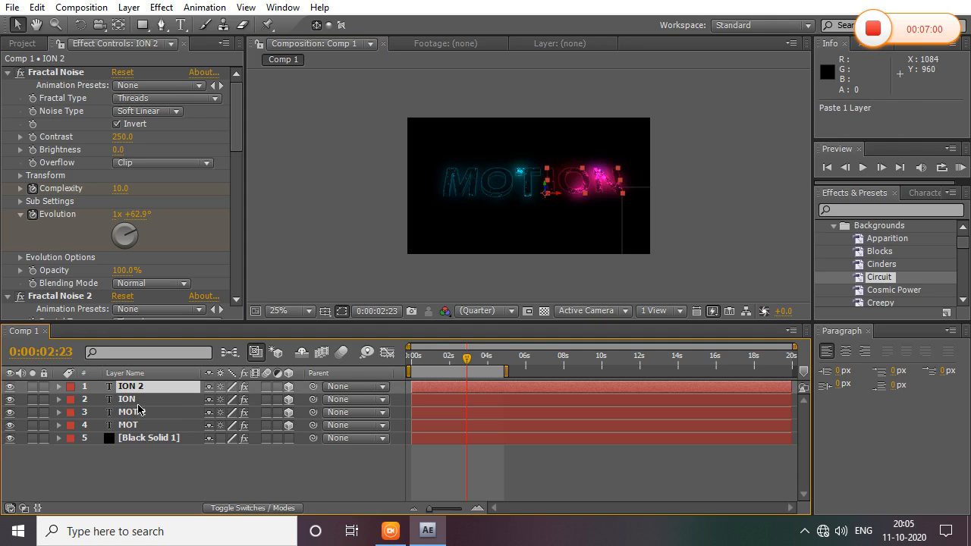
click(136, 400)
key(Return)
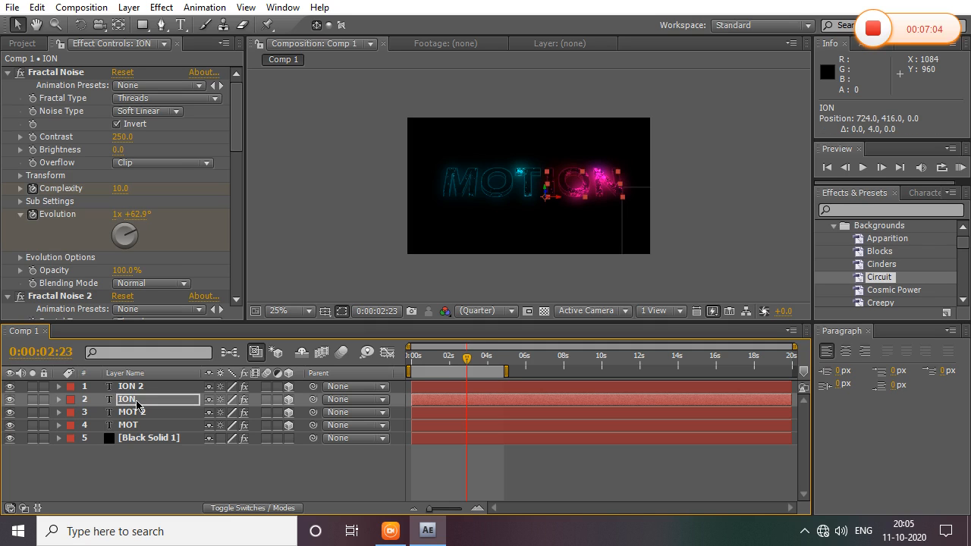
key(Return)
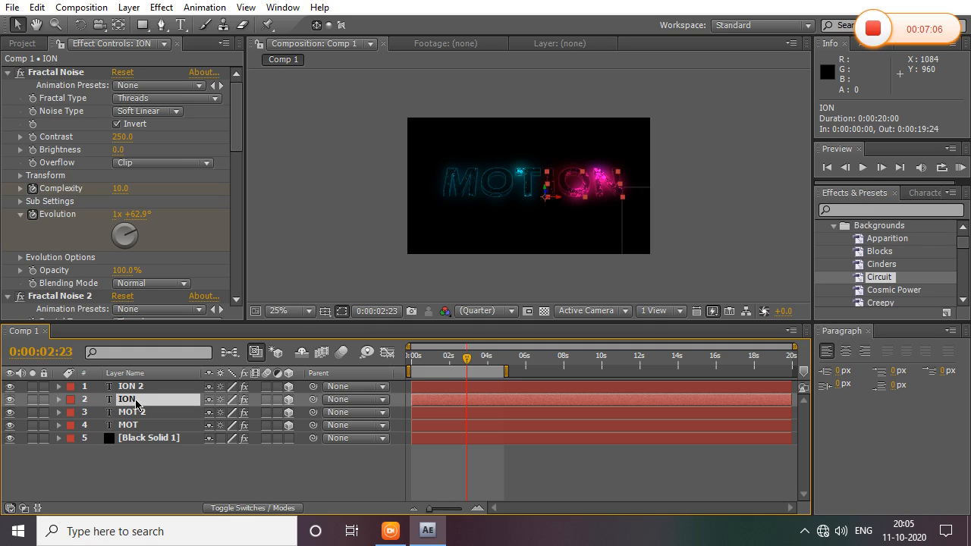
- Set the Tritone midtones colour of the original ION layer to dark magenta 4B042F
drag(237, 118, 241, 213)
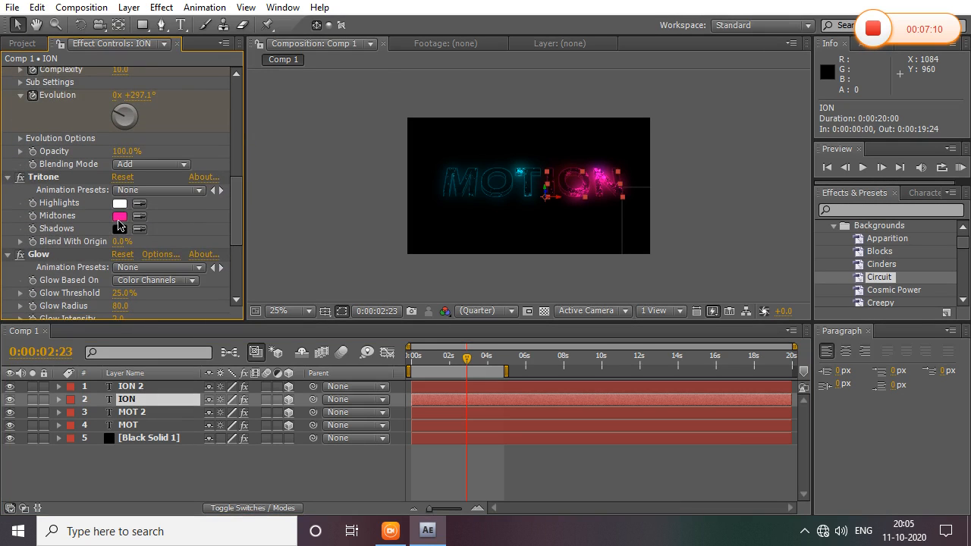
click(119, 217)
click(225, 340)
drag(227, 334, 233, 290)
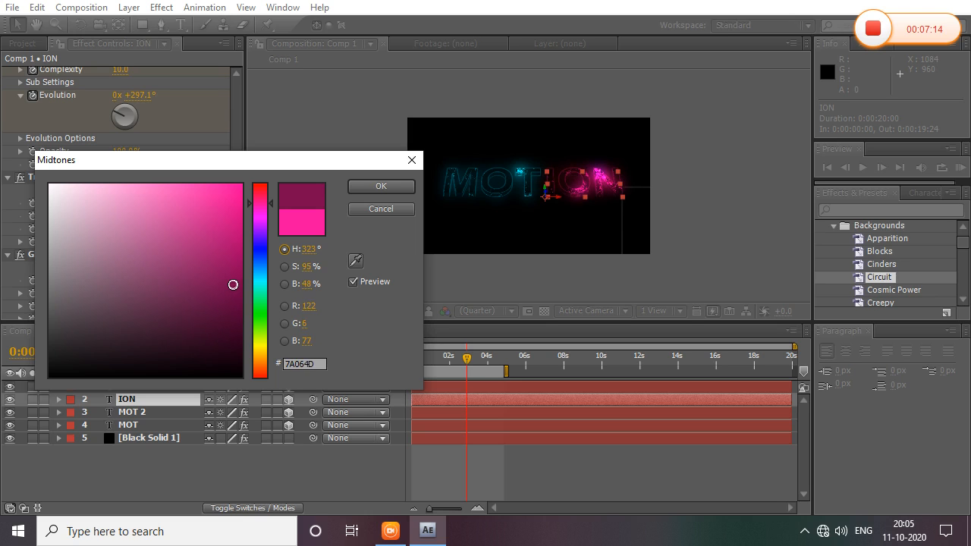
click(234, 319)
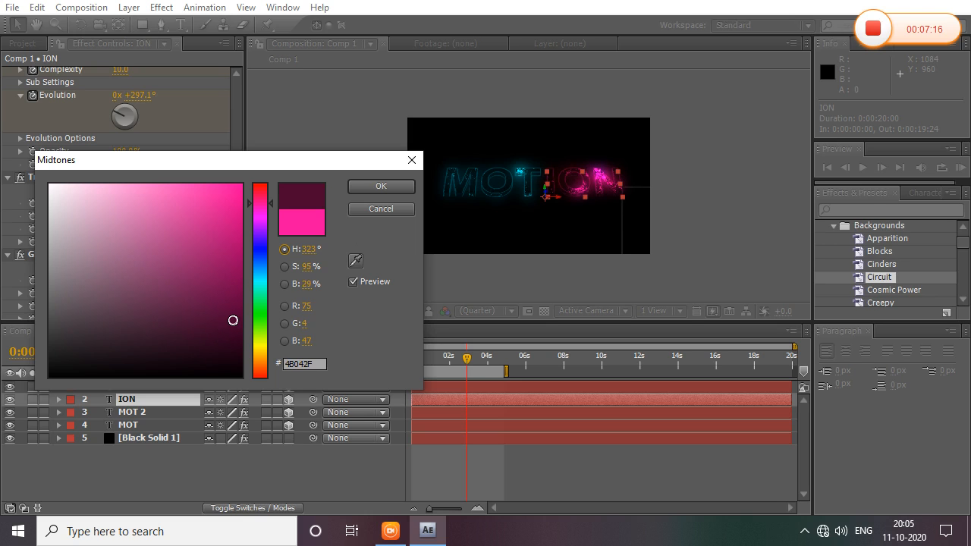
click(380, 186)
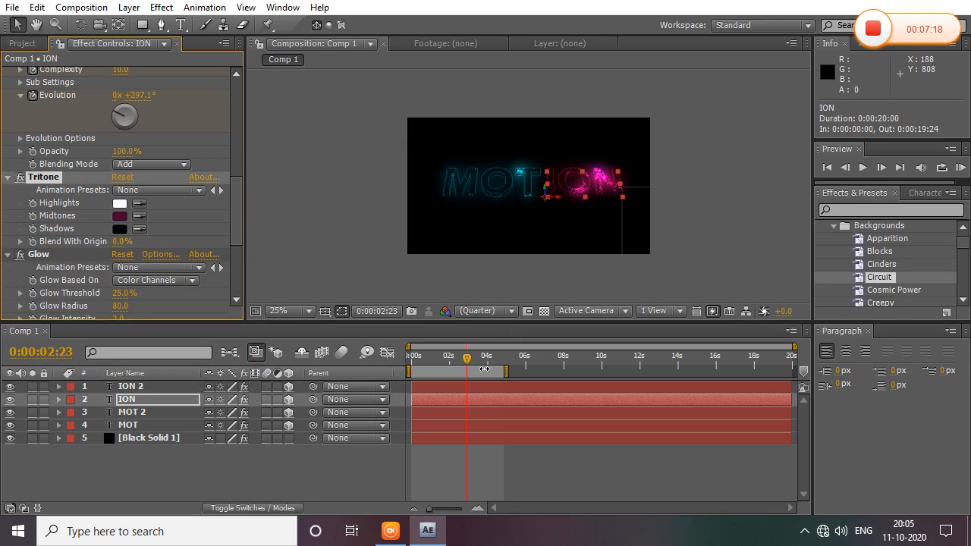
- Set the original MOT layer's Tritone midtones colour to dark teal and preview the animation from the first frame
click(141, 425)
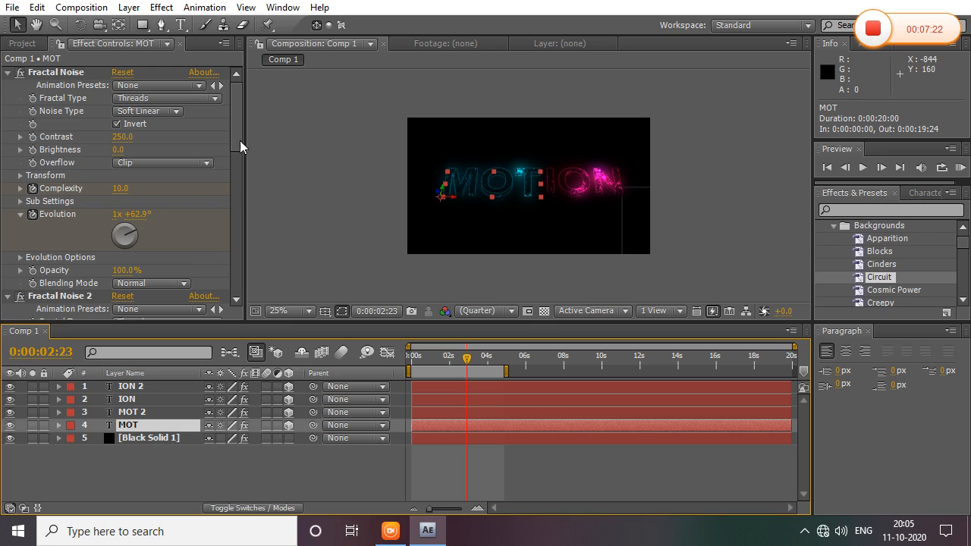
scroll(237, 144, down, 3)
drag(235, 150, 235, 227)
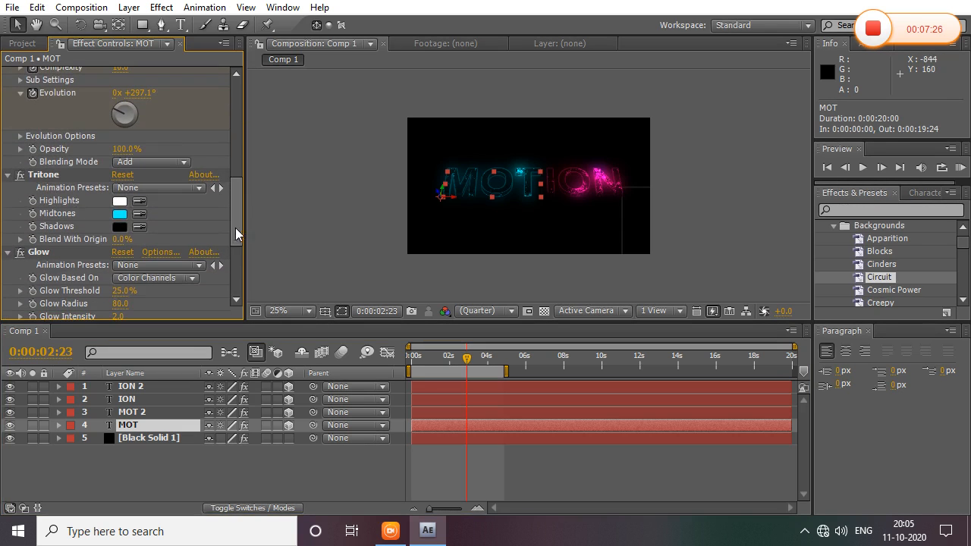
click(120, 219)
click(232, 299)
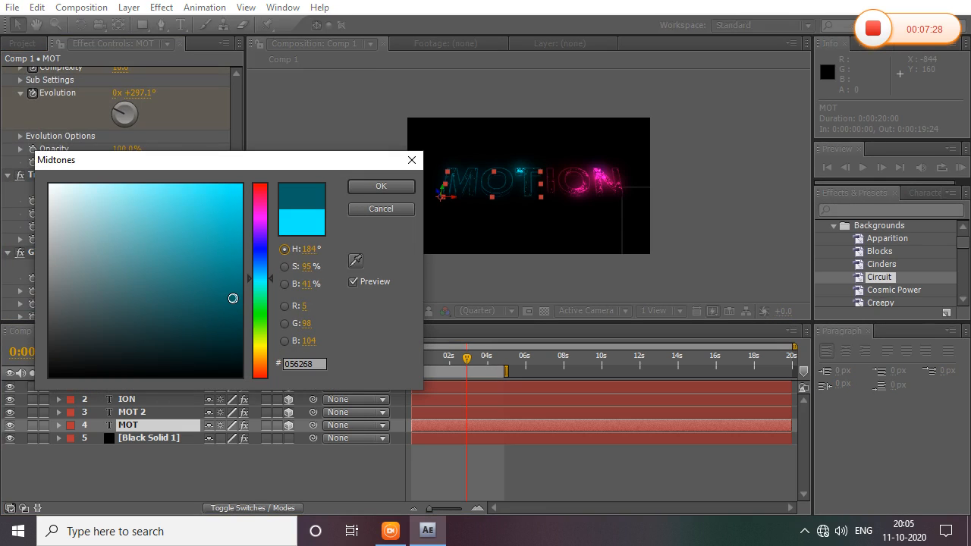
click(238, 308)
click(233, 292)
click(381, 186)
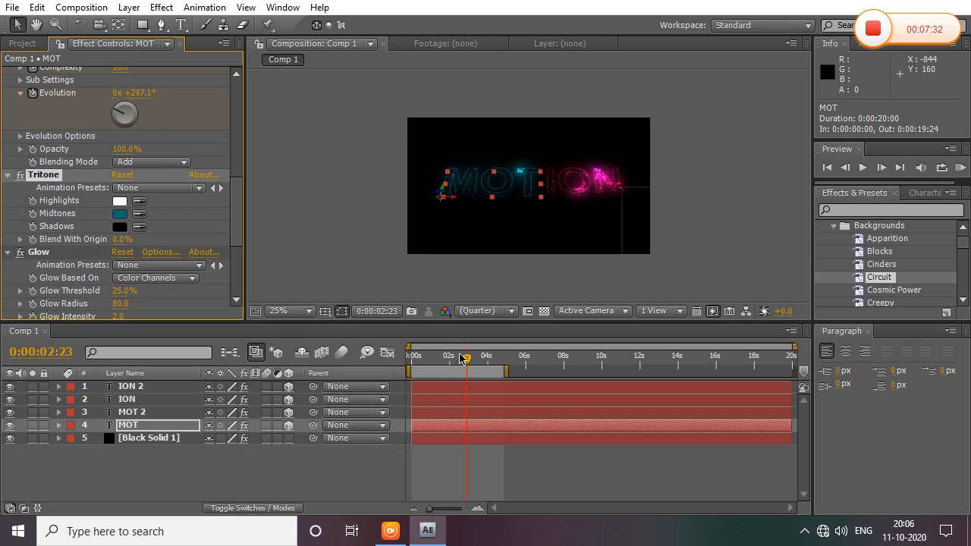
drag(466, 359, 390, 373)
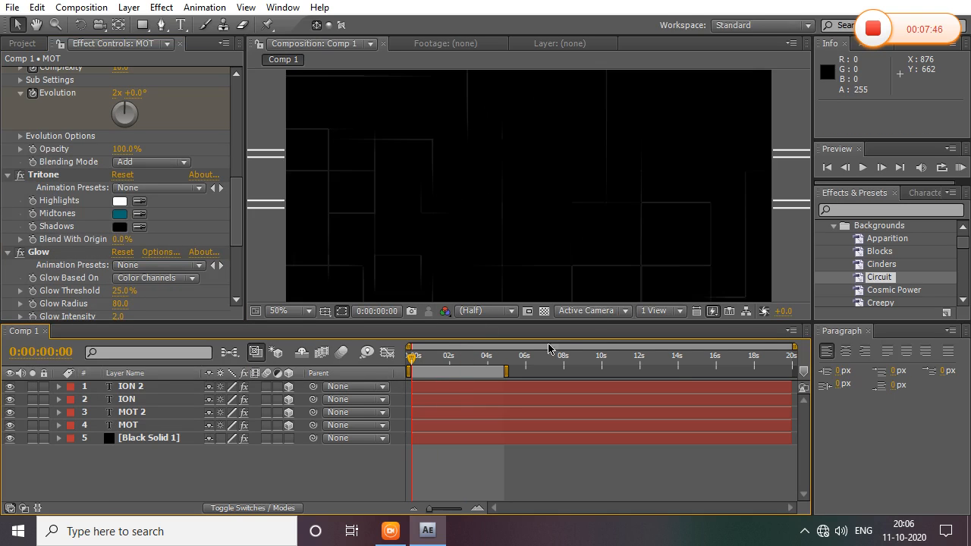
key(space)
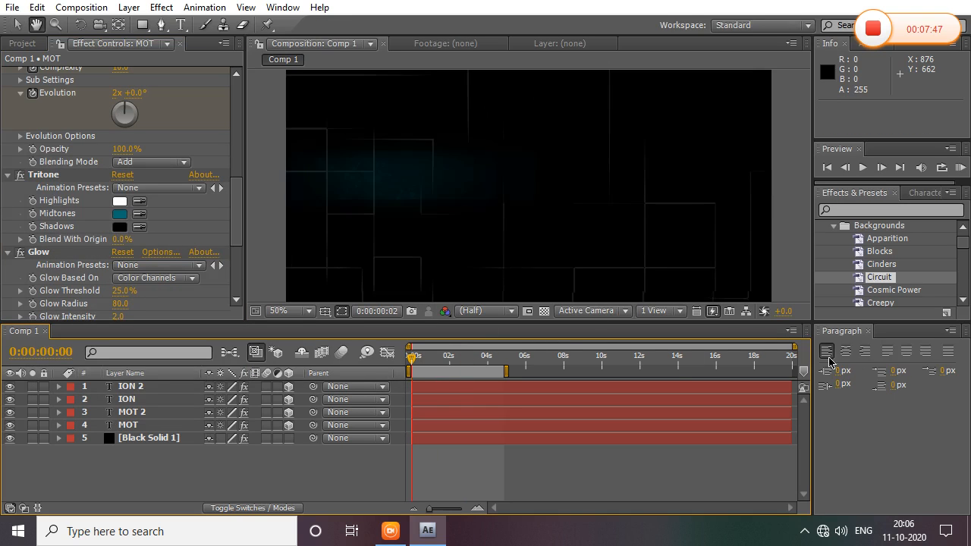